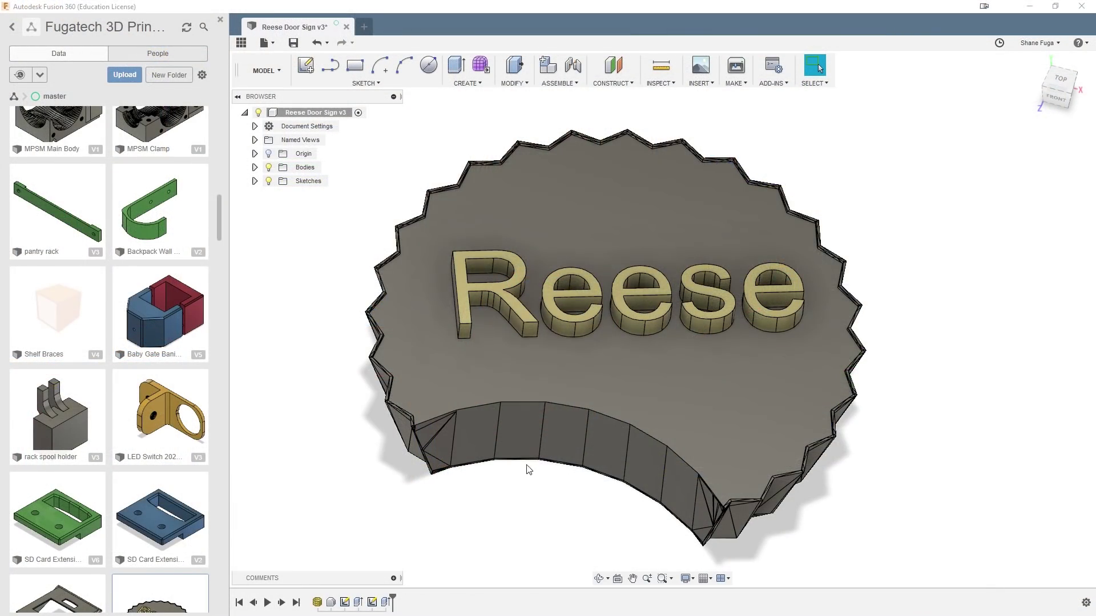
Step: Orbit toward a top view and drag the timeline marker back to the start of the history
middle_click_drag(600, 426, 708, 394, "shift")
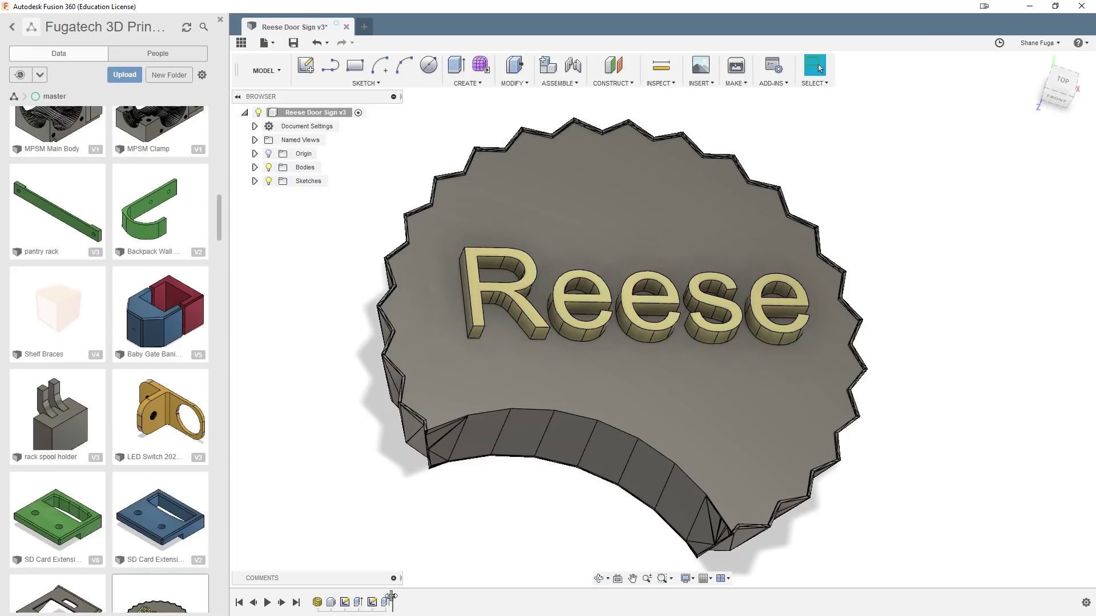
left_click_drag(391, 598, 266, 605)
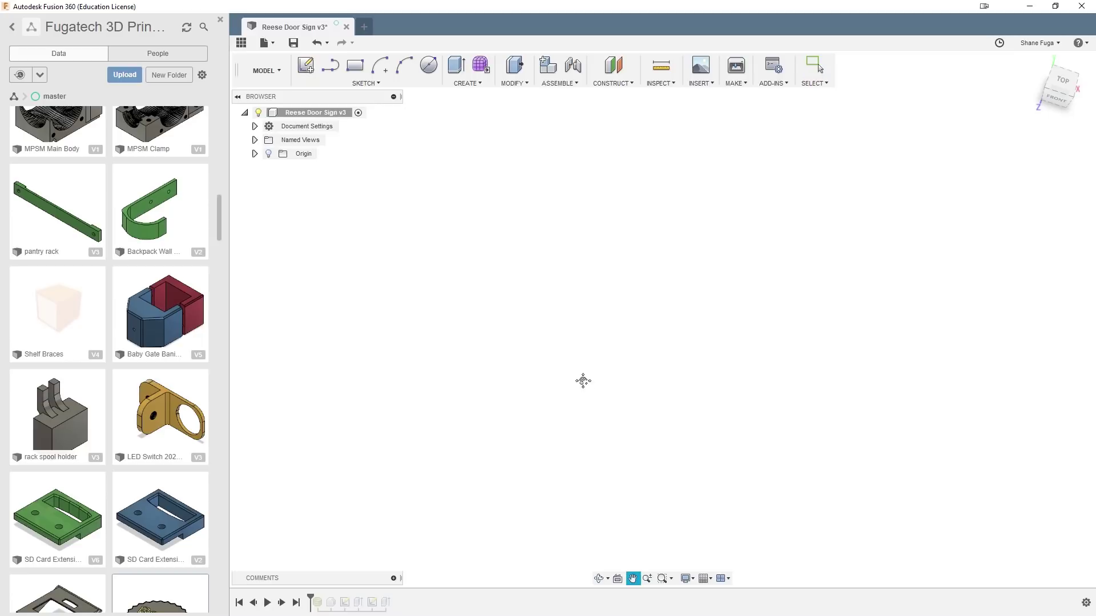
left_click(467, 81)
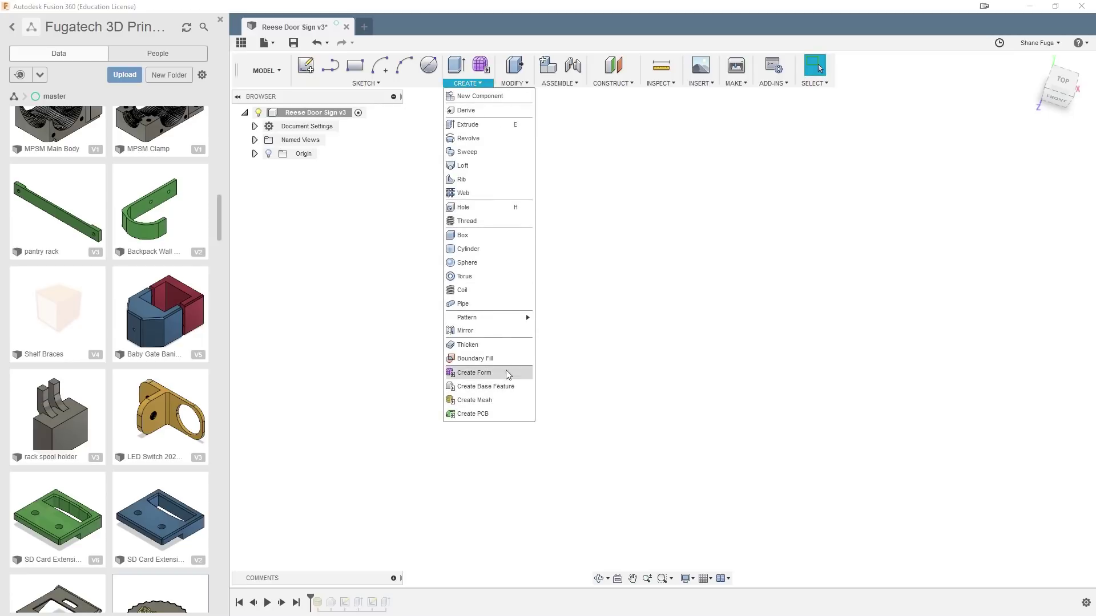
left_click(313, 598)
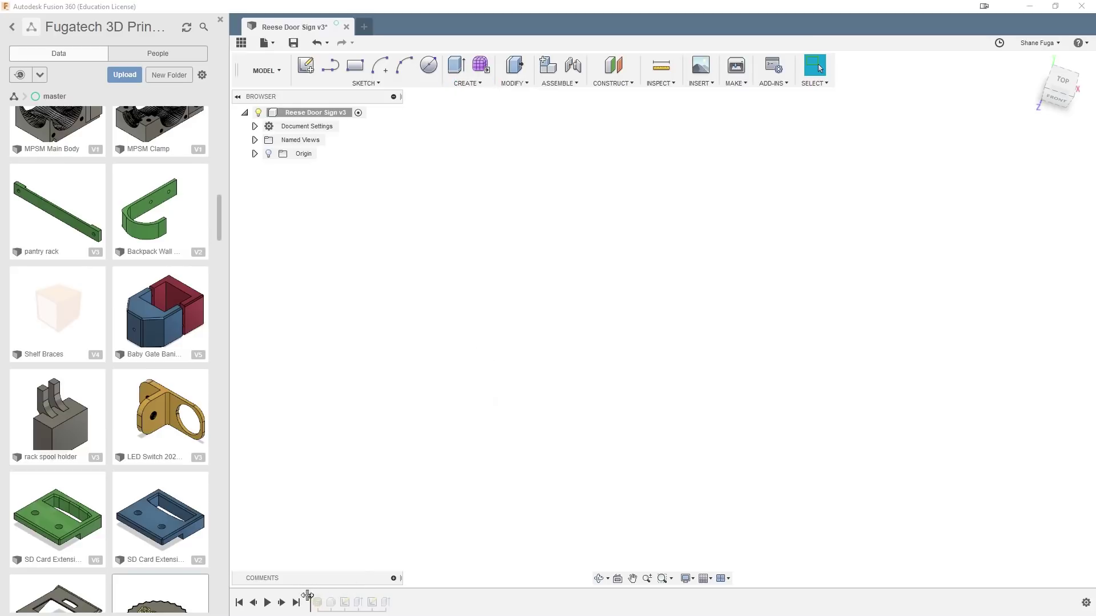
Step: Step the timeline past the mesh and Base Feature1, then hide MeshBody1
left_click_drag(313, 597, 324, 599)
mouse_move(439, 506)
middle_mouse_down("shift")
mouse_move(480, 489)
mouse_move(431, 490)
mouse_move(443, 491)
mouse_move(437, 506)
middle_mouse_up("shift")
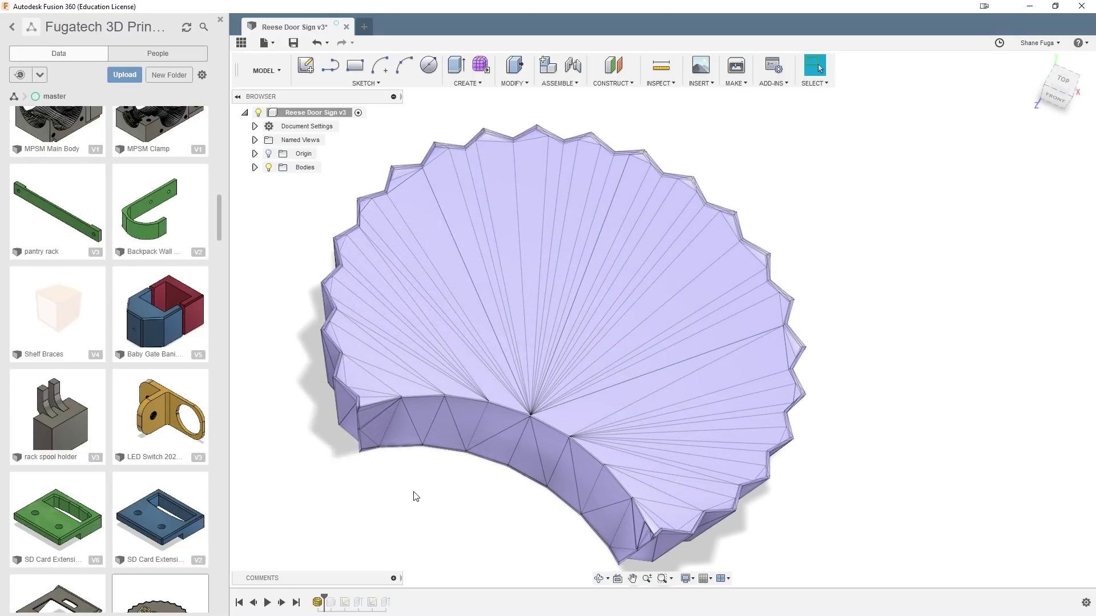
left_click(414, 497)
middle_click_drag(413, 496, 423, 521, "shift")
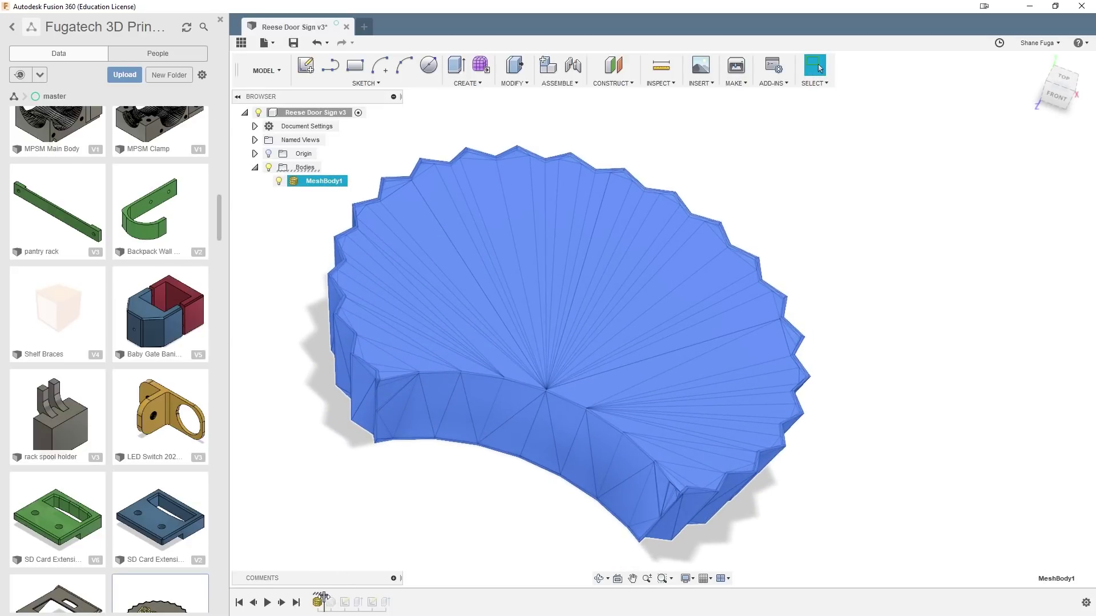
left_click_drag(326, 598, 351, 598)
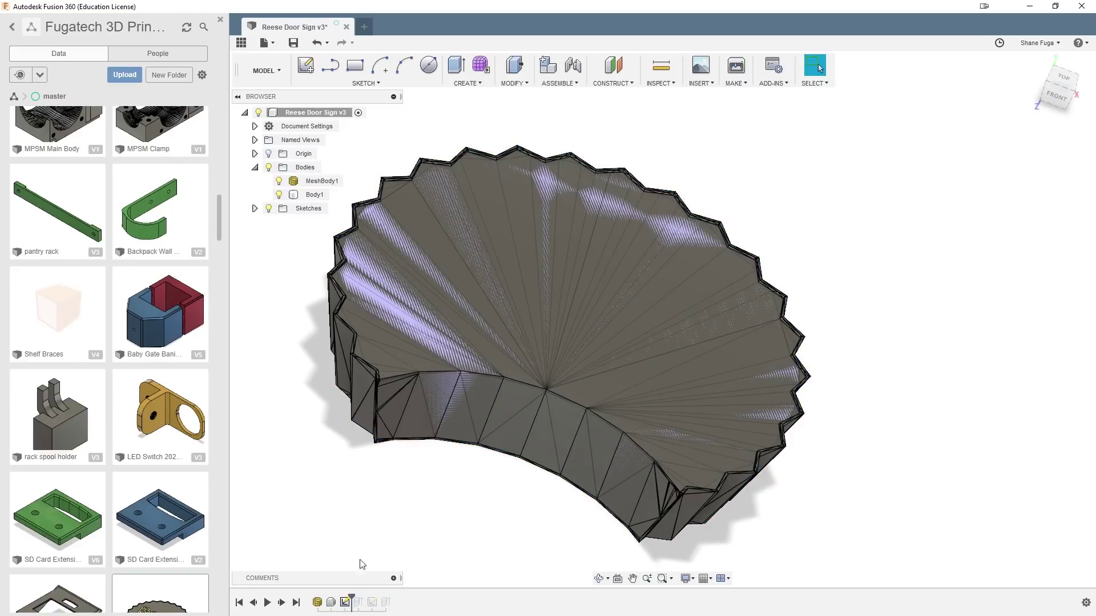
left_click(278, 181)
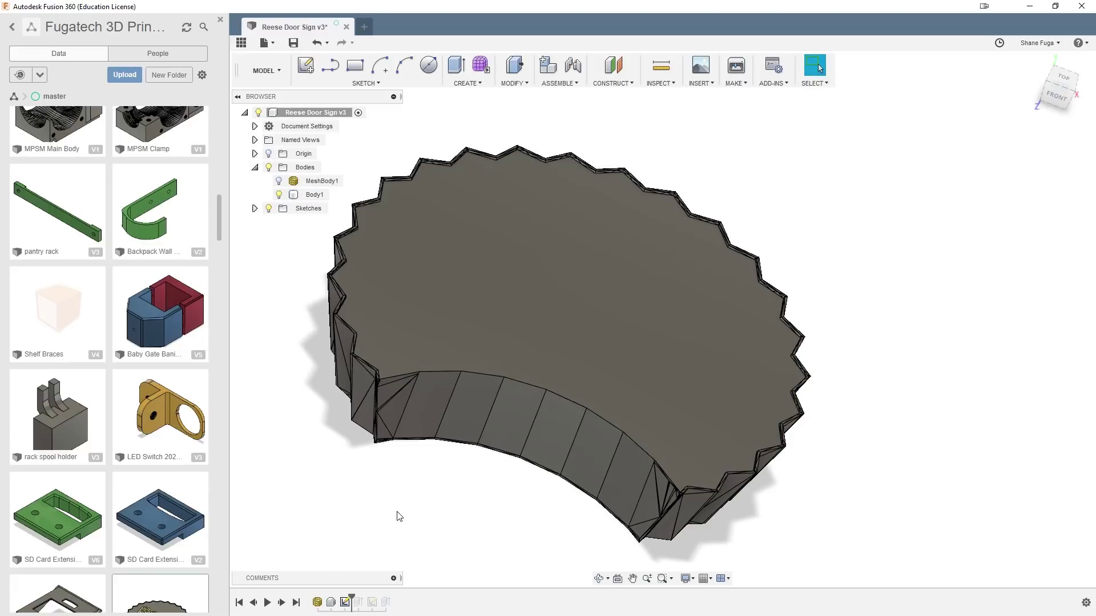
Step: Open and close the Sketch1 outline sketch, then hide Body1 to reveal Body2
left_click(345, 603)
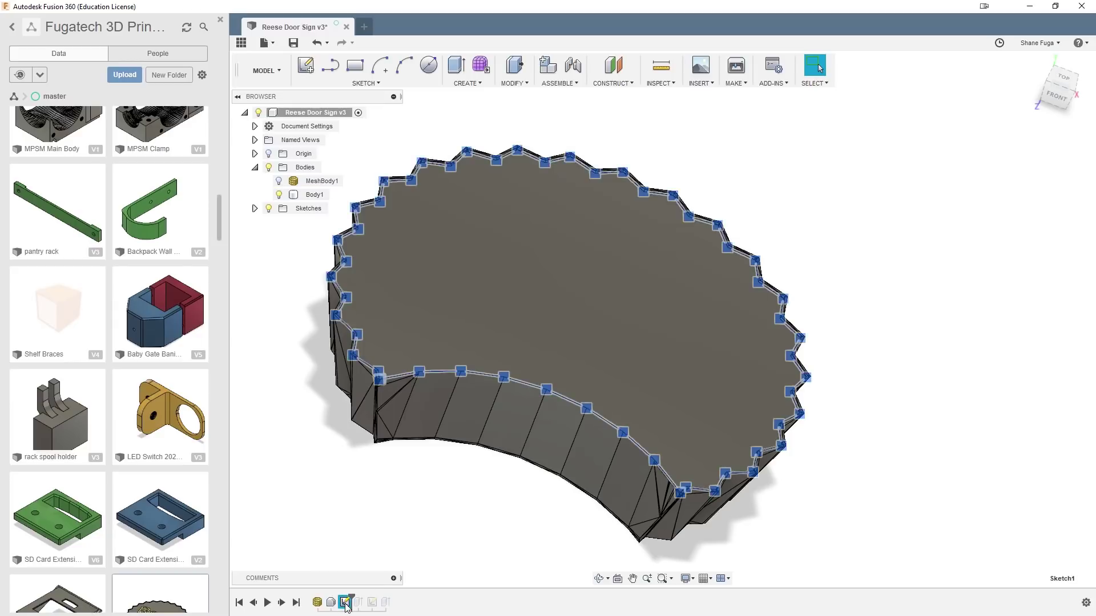
double_click(346, 603)
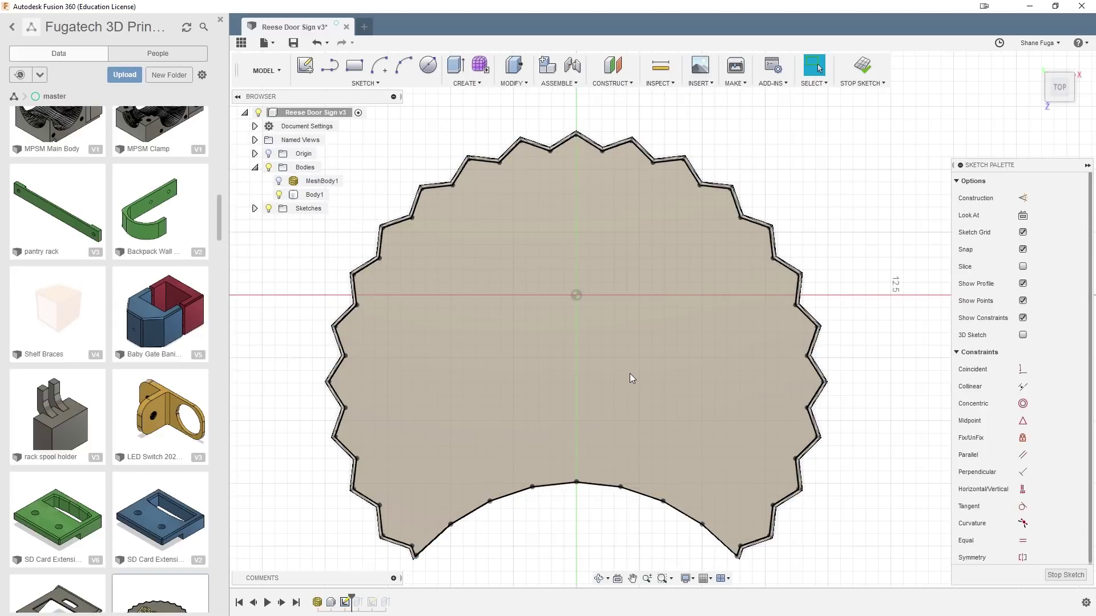
left_click(1065, 575)
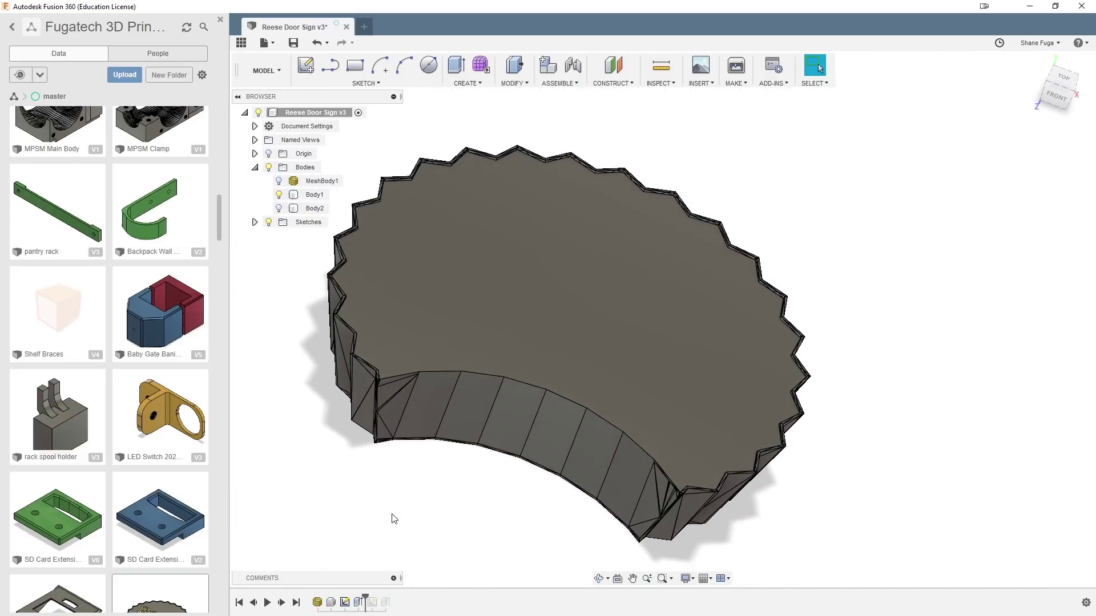
left_click(280, 208)
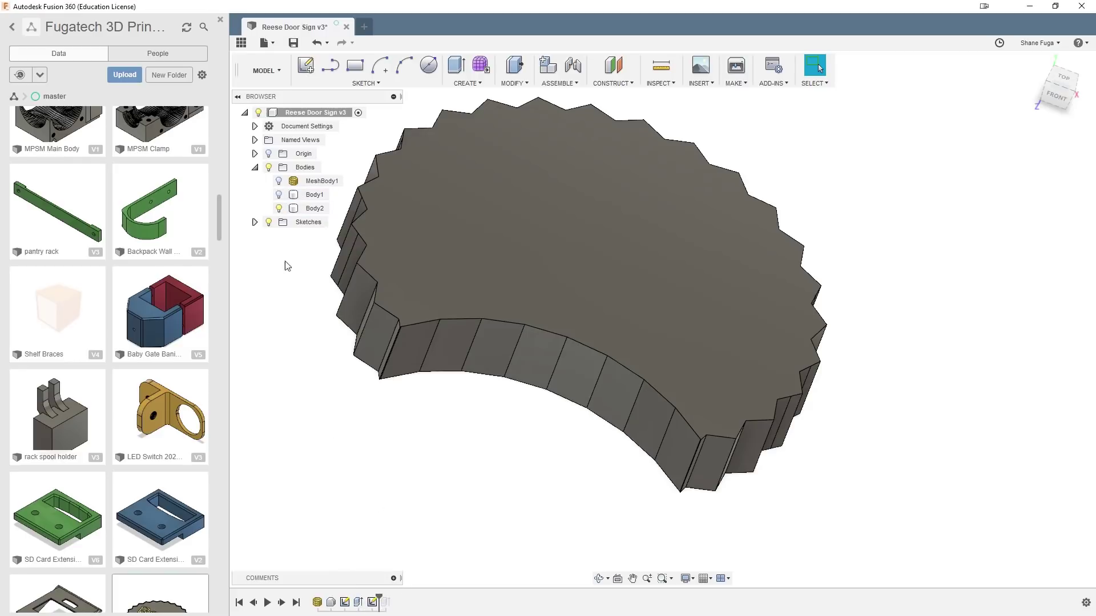
Step: Review the Reese text sketch, roll the timeline to the end, and hide Body2
double_click(371, 602)
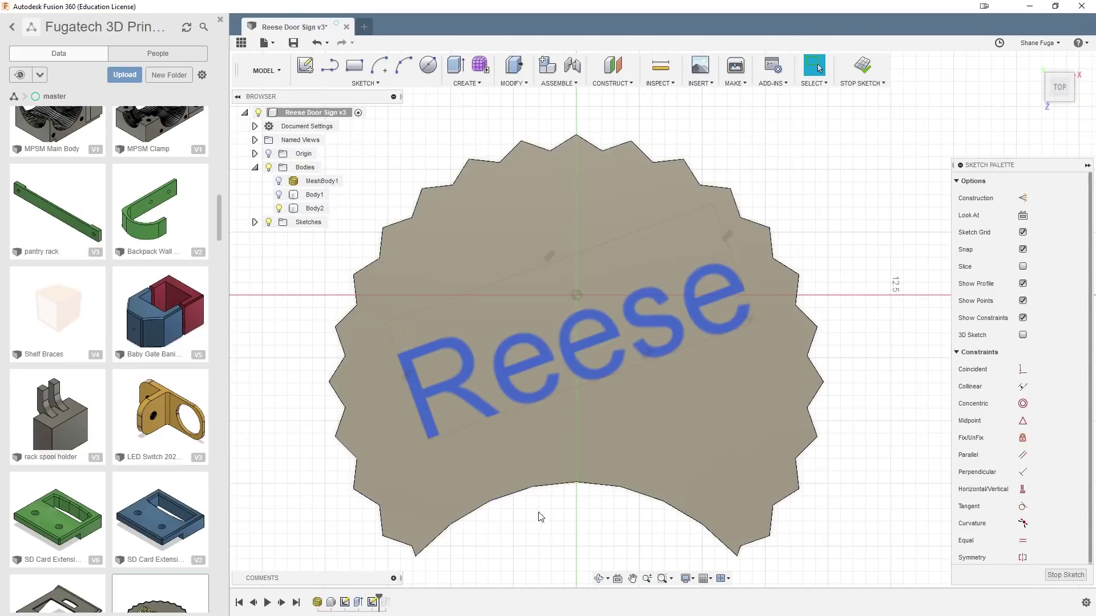
left_click(1066, 574)
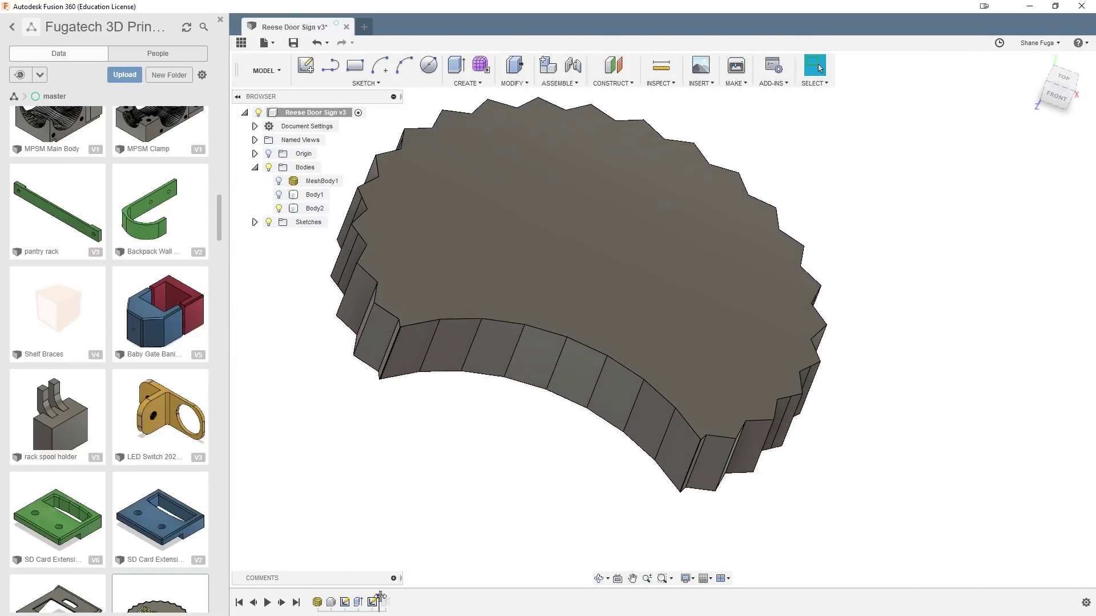
left_click_drag(380, 597, 393, 599)
left_click(279, 209)
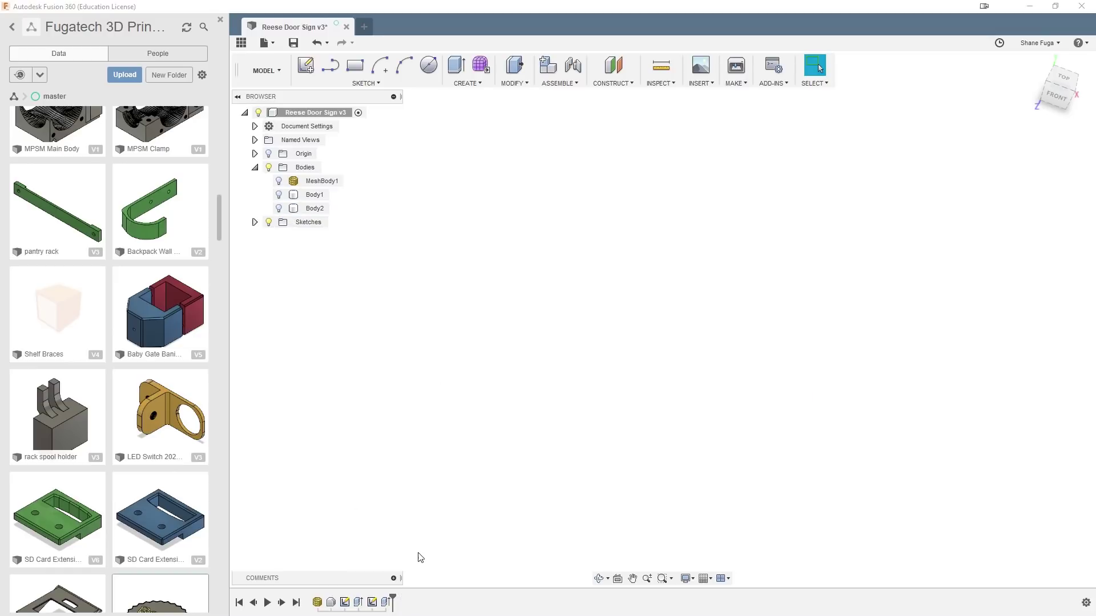
Step: Show Body1 and Body2 again and orbit to look down on the sign
left_click(278, 209)
left_click(278, 194)
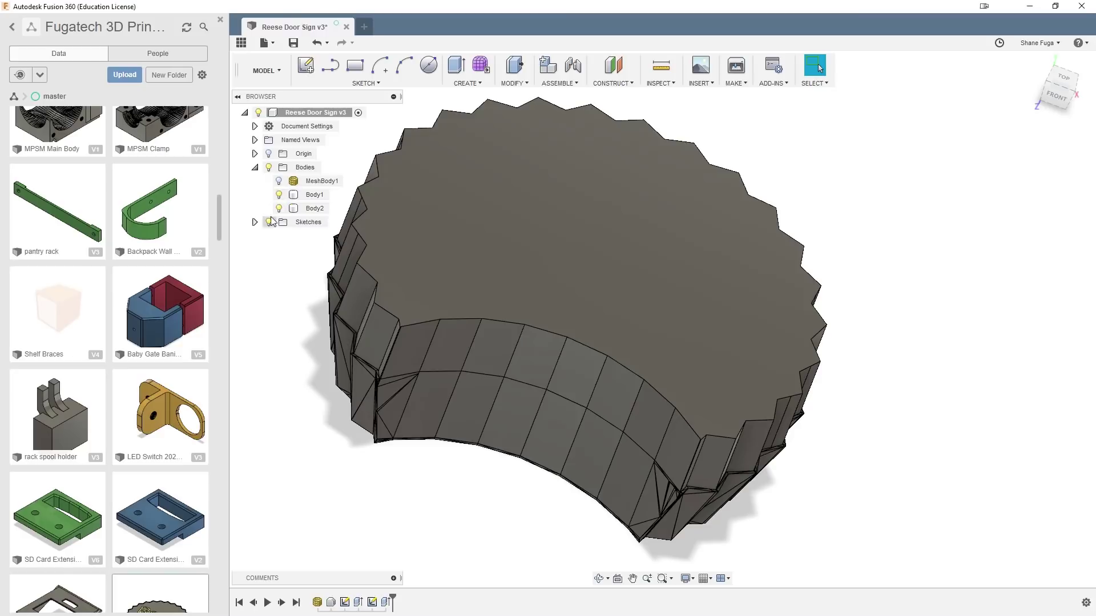
middle_click_drag(446, 474, 472, 459, "shift")
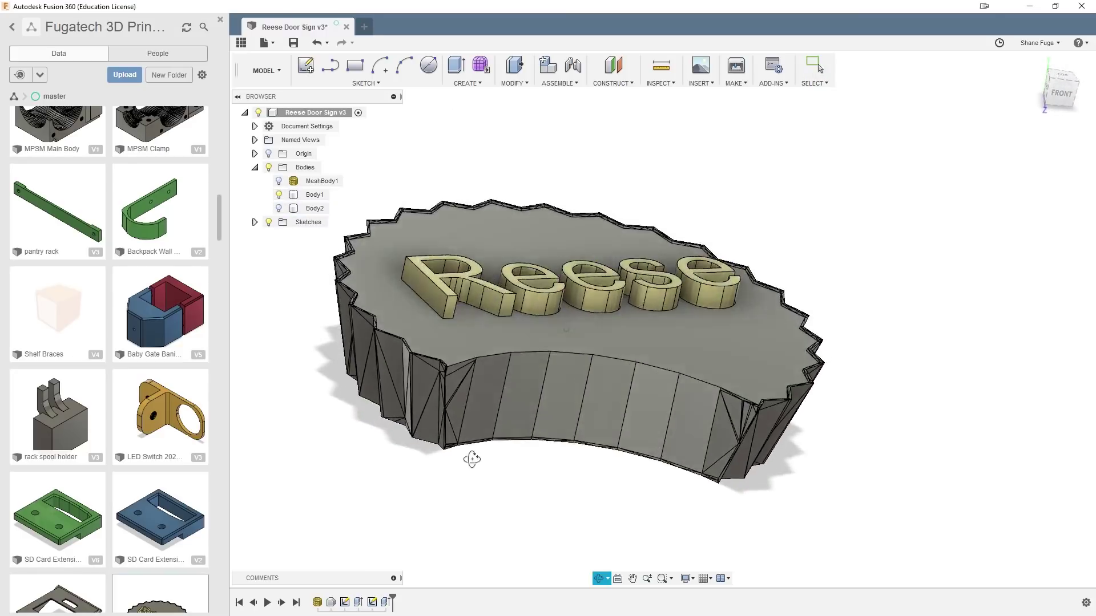
middle_click_drag(477, 499, 391, 550, "shift")
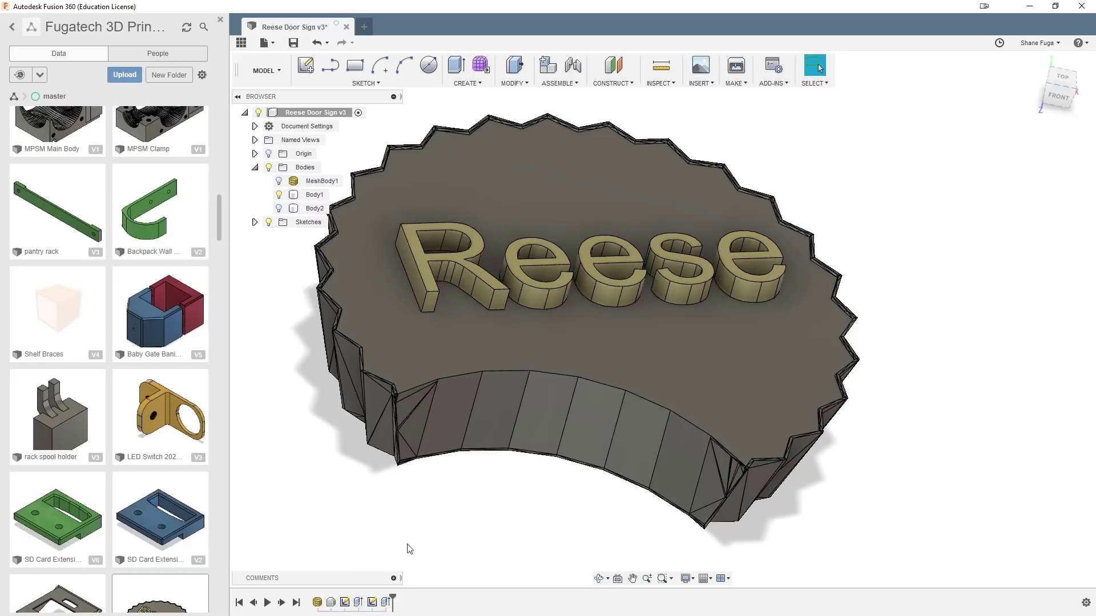
Step: Inspect the mesh, Base Feature1 and top-face selections, then open the Reese text sketch for editing
left_click(318, 603)
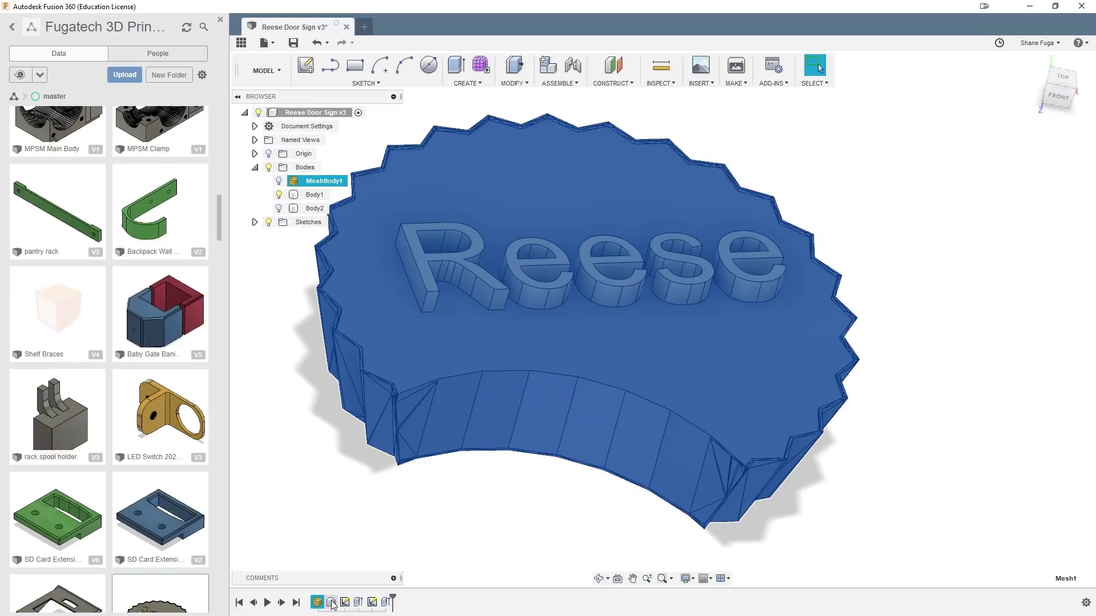
left_click(331, 603)
left_click(455, 488)
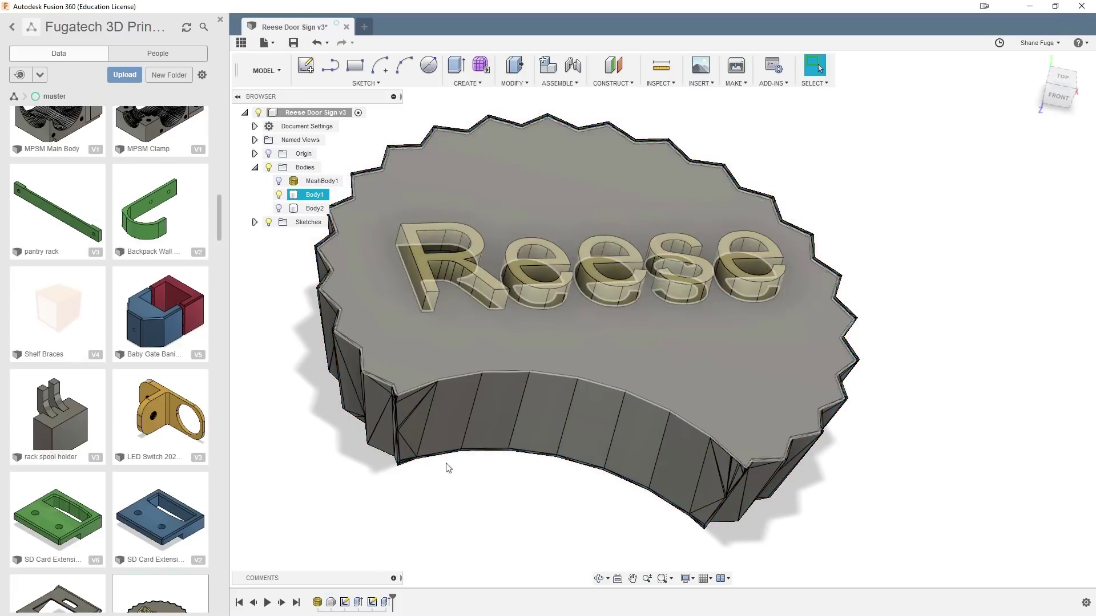
left_click(372, 603)
left_click(484, 348)
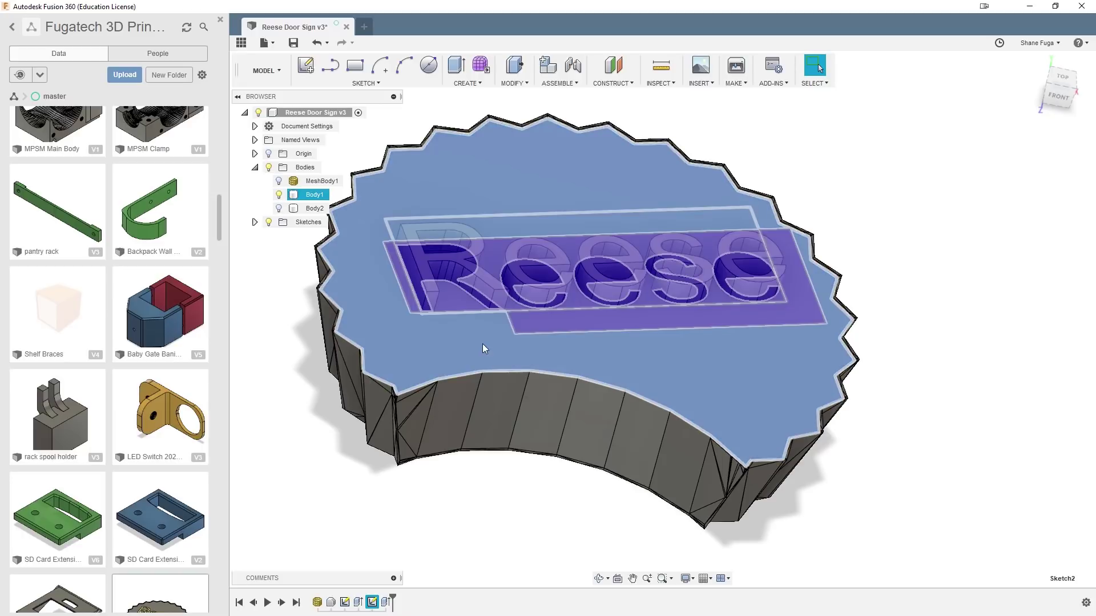
left_click(564, 345)
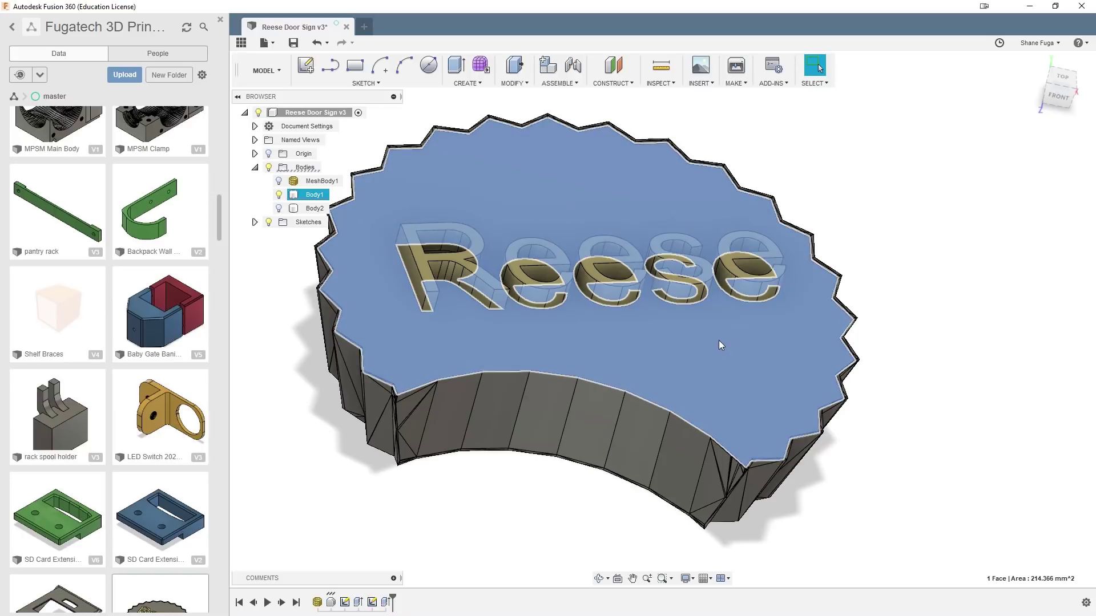
double_click(386, 602)
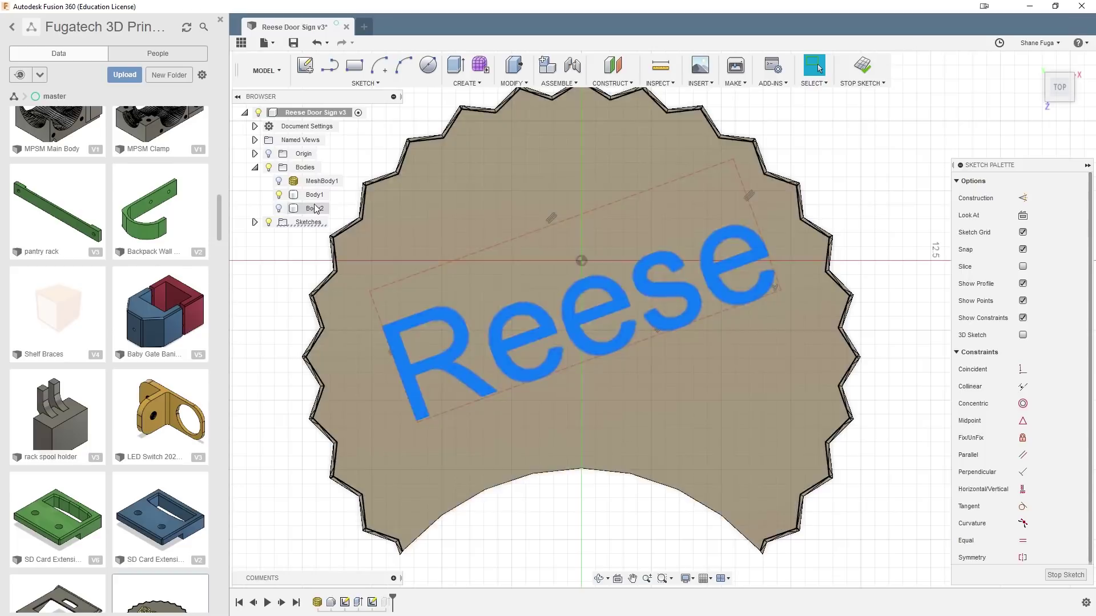
Step: Exit the sketch and confirm the Reese lettering extrusion at 1 mm with Join
left_click(1065, 575)
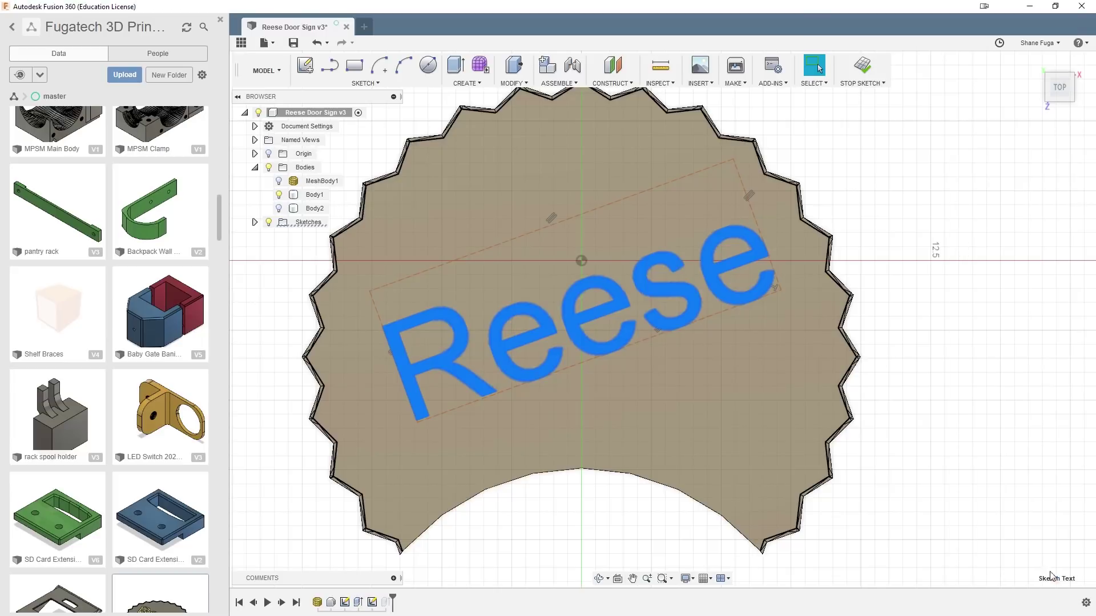
left_click(391, 602)
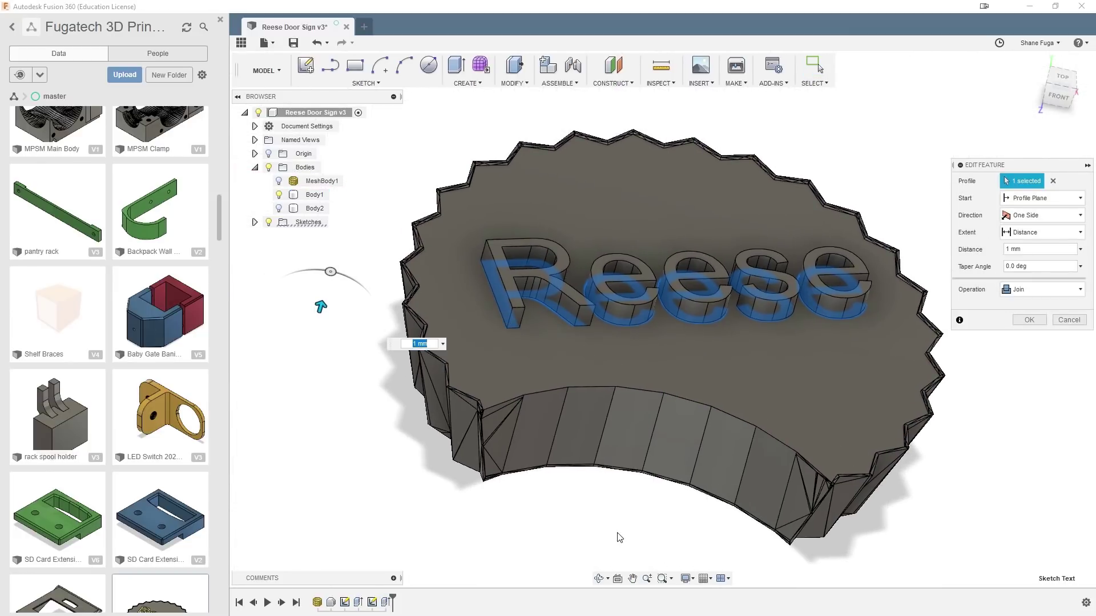
middle_click_drag(618, 528, 580, 336, "shift")
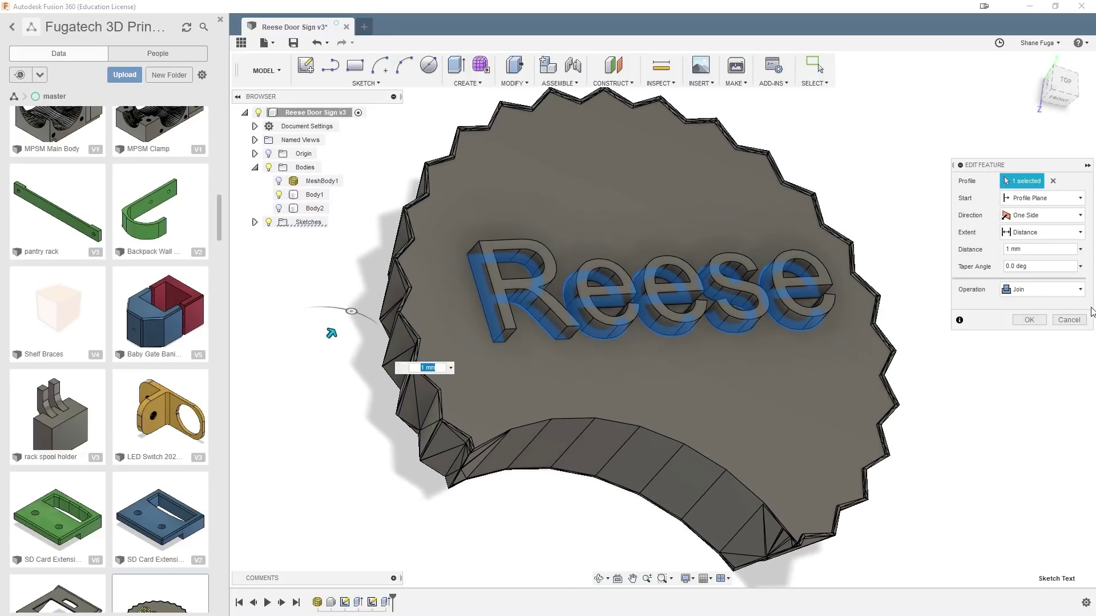
left_click(1067, 320)
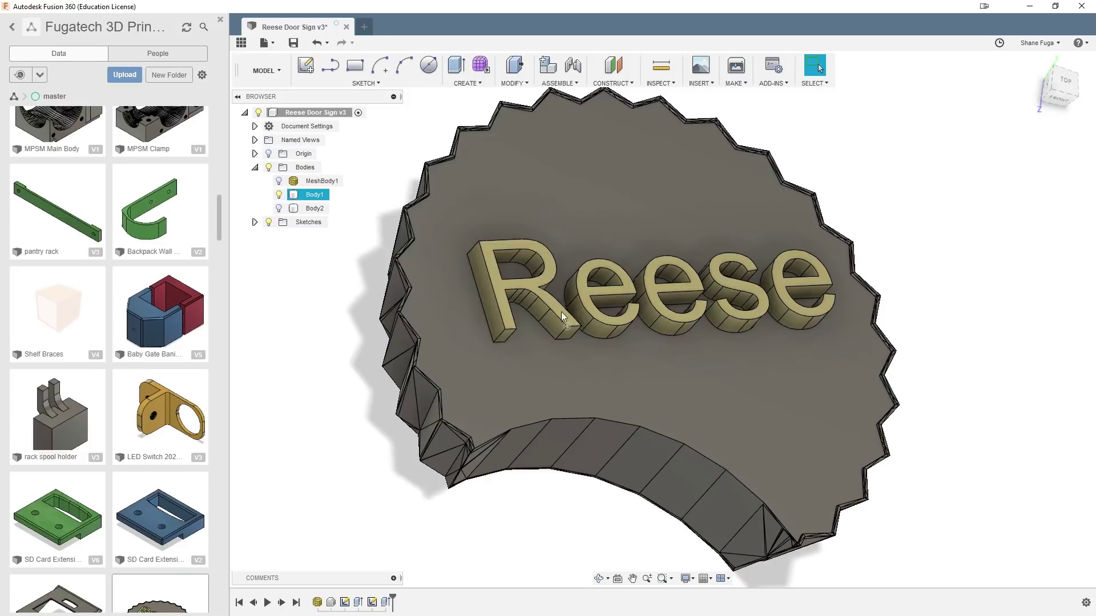
middle_click_drag(625, 361, 666, 369, "shift")
left_click(568, 490)
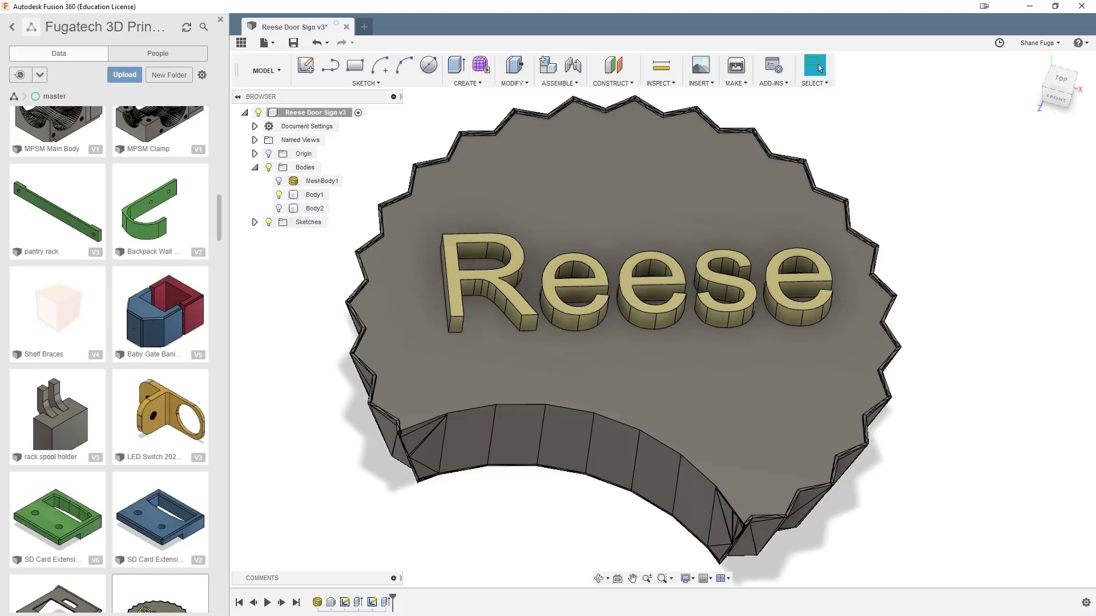
right_click(335, 118)
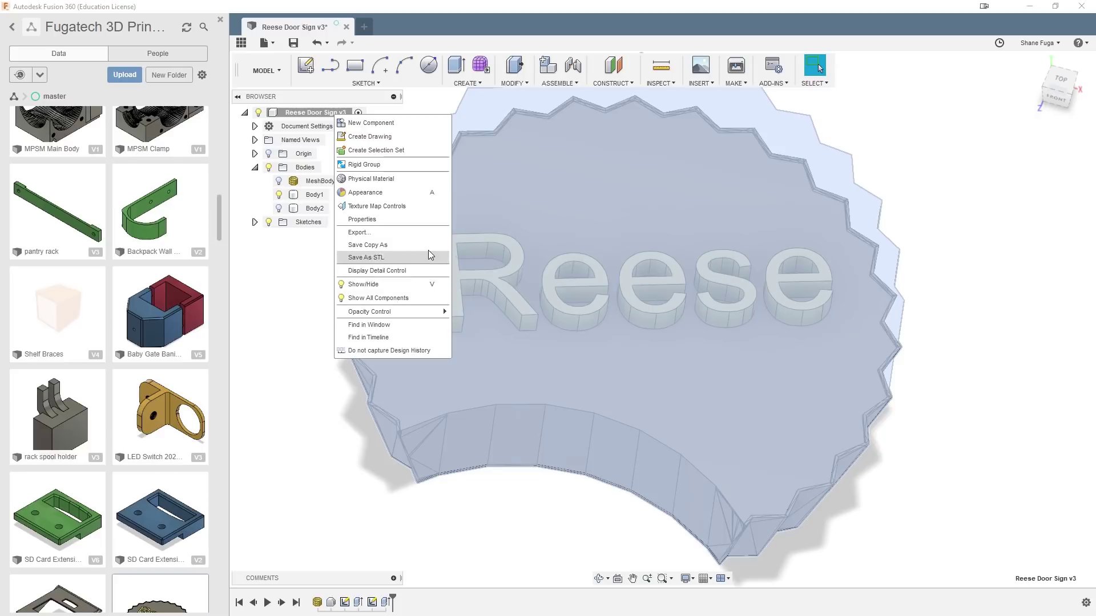
Step: Export the Reese Door Sign v3 design as an STL file to the Desktop
left_click(398, 255)
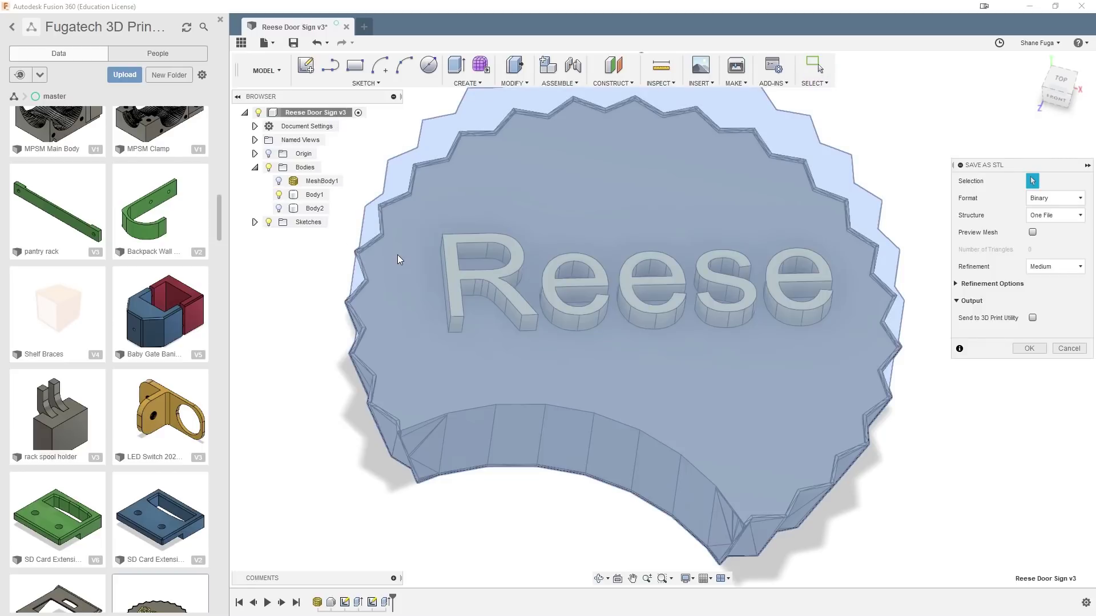
left_click(1029, 348)
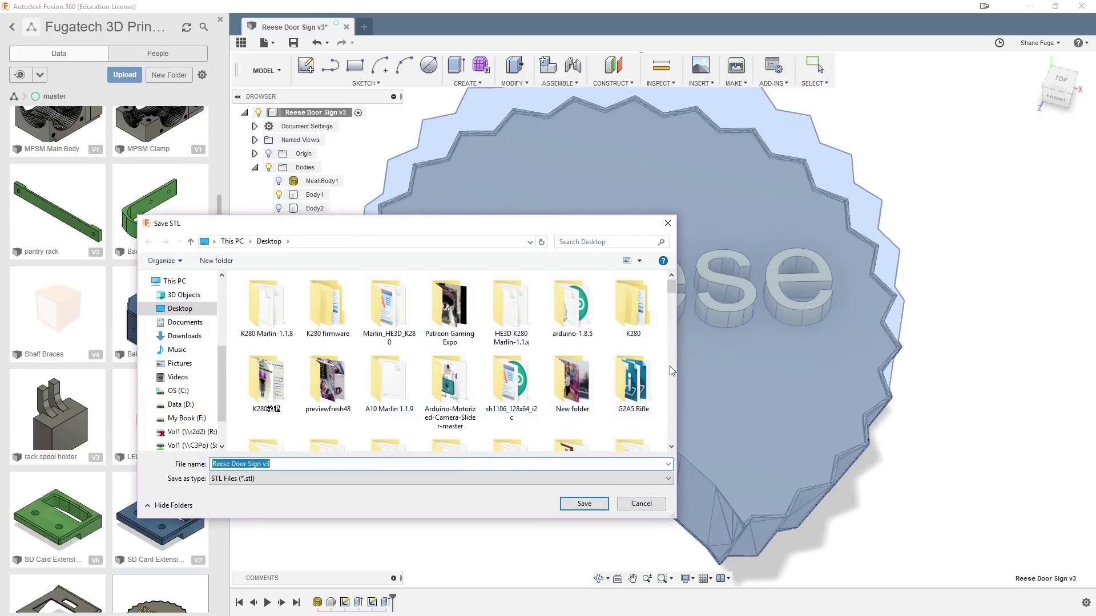
left_click(583, 504)
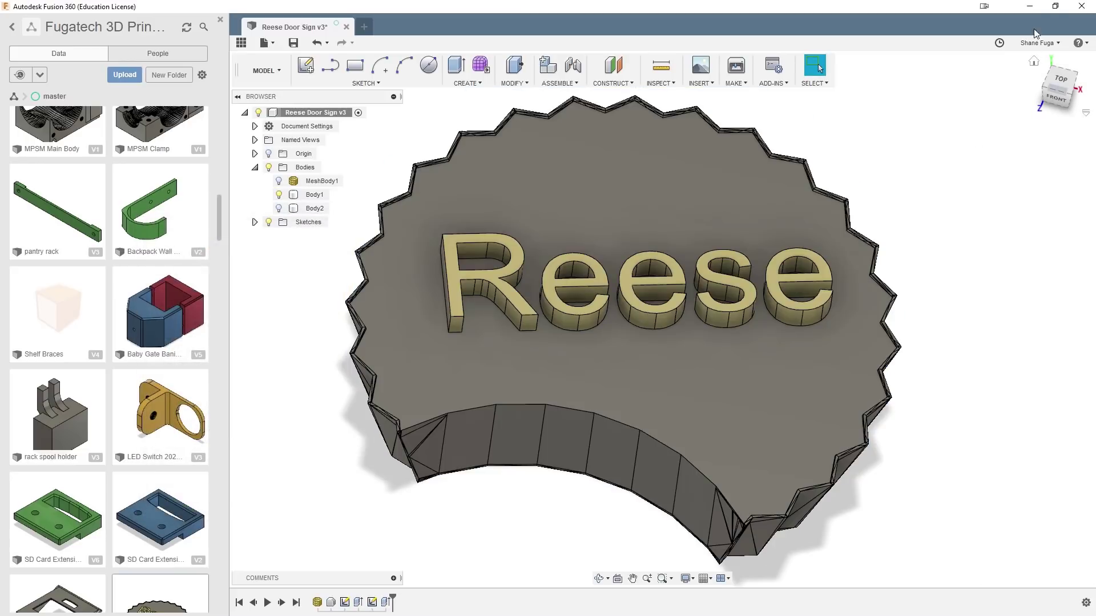
Step: Switch to Simplify3D and import the Reese Door Sign v3 STL from the Desktop
left_click(1030, 7)
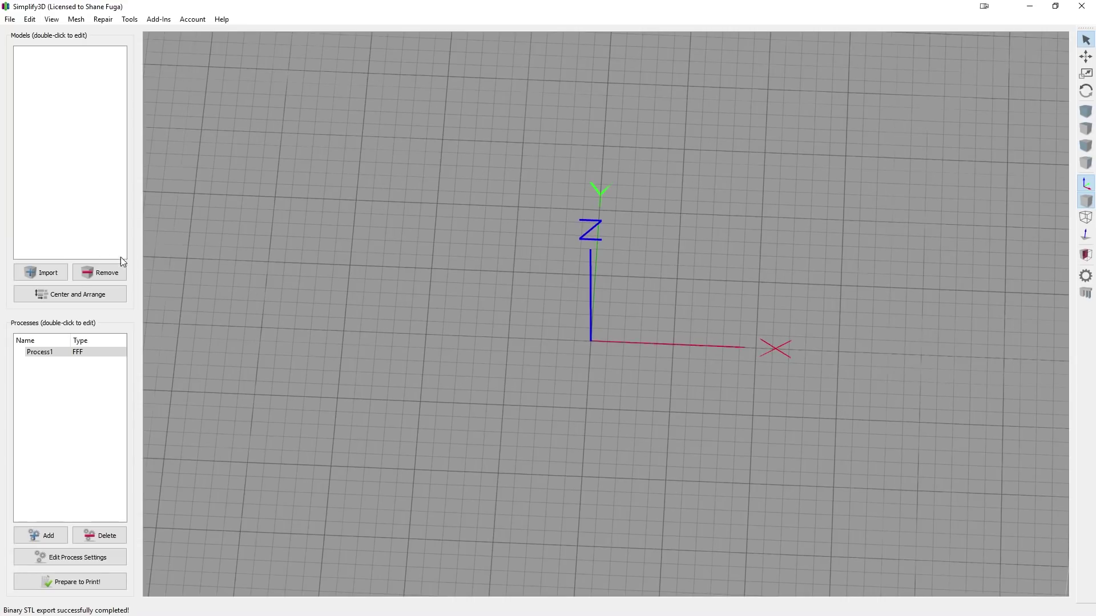
left_click(51, 272)
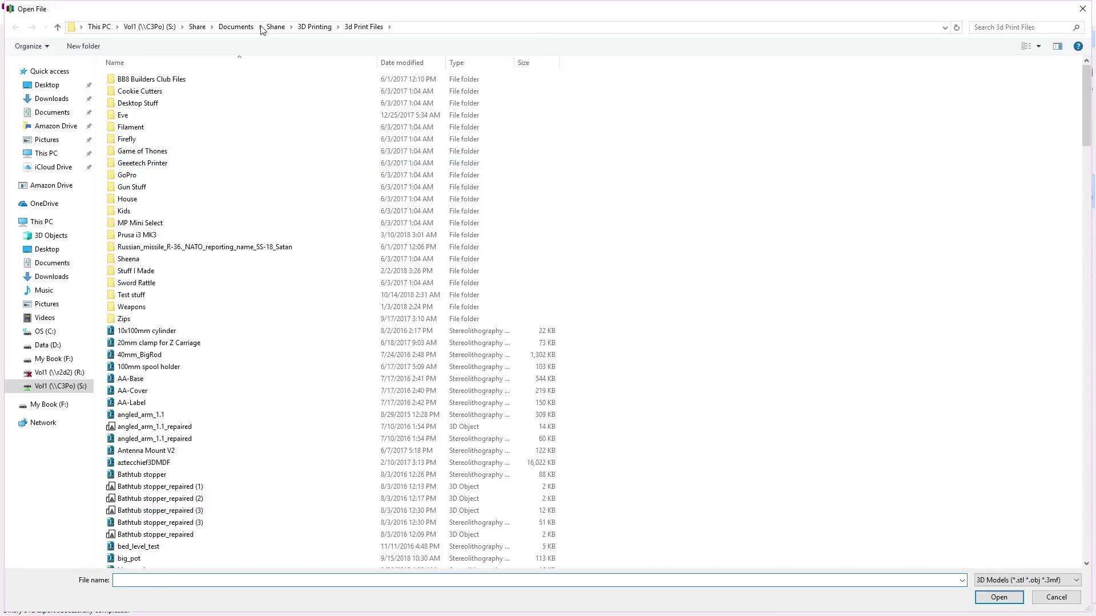
left_click(47, 85)
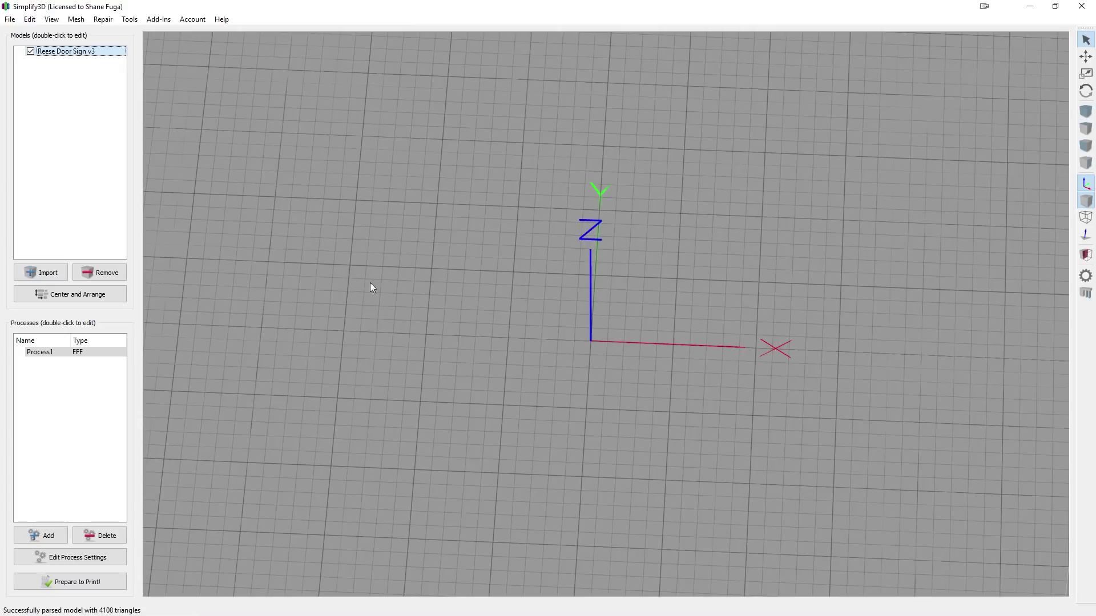
Step: Lay the sign's bottom face on the bed with Ctrl+B so the lettering faces up
scroll(594, 387, "down", 6)
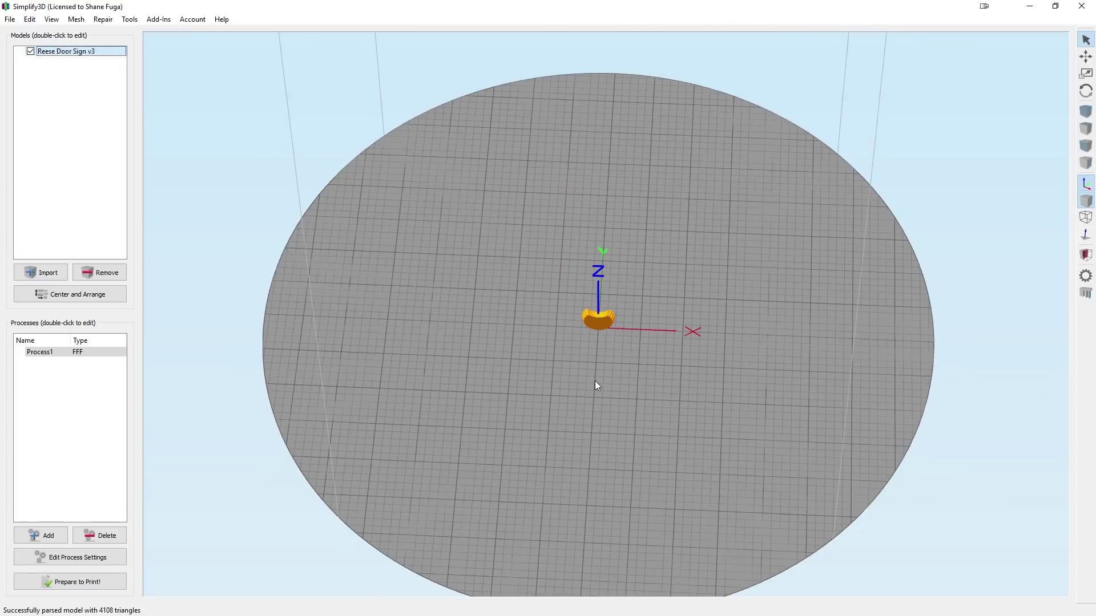
scroll(596, 385, "up", 6)
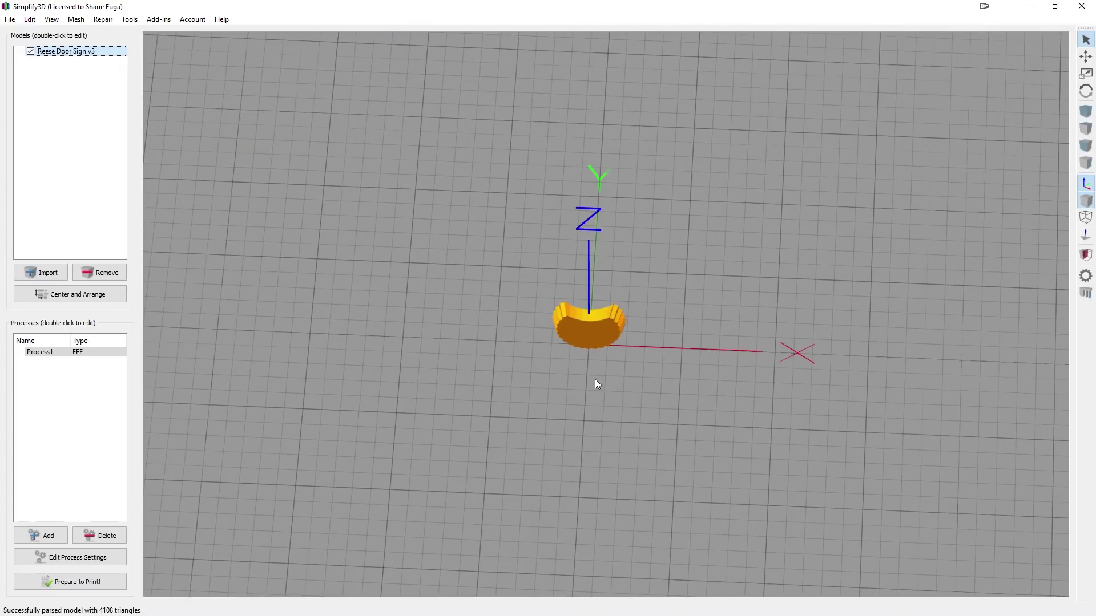
key("ctrl+b")
left_click(594, 340)
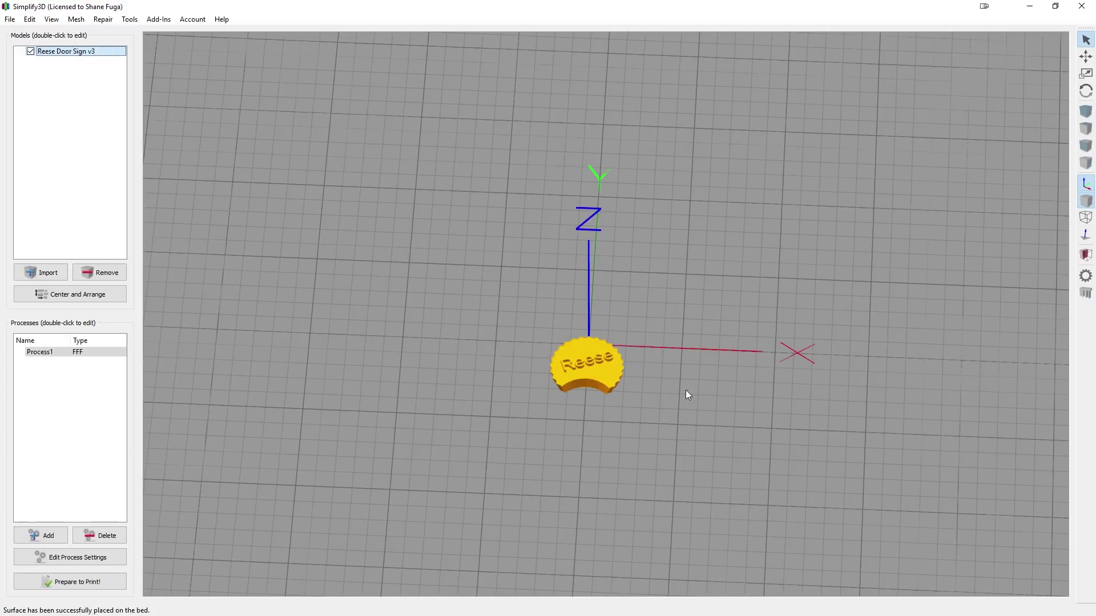
Step: Orbit and zoom to inspect the placed sign, then select Process1
left_click_drag(539, 400, 568, 347)
scroll(514, 365, "down", 4)
scroll(503, 368, "up", 3)
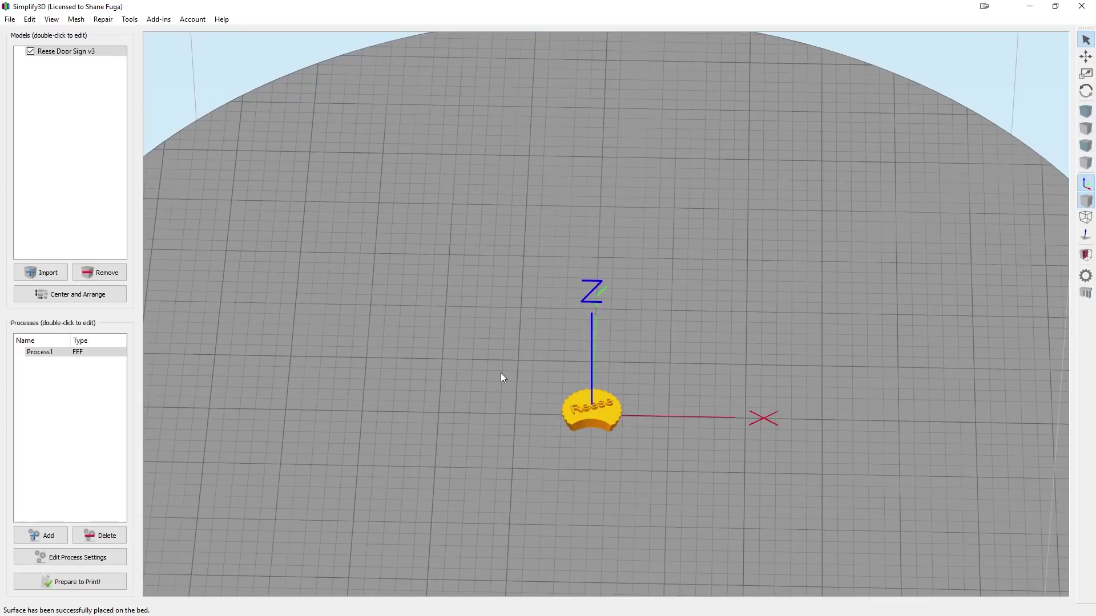
scroll(502, 301, "down", 6)
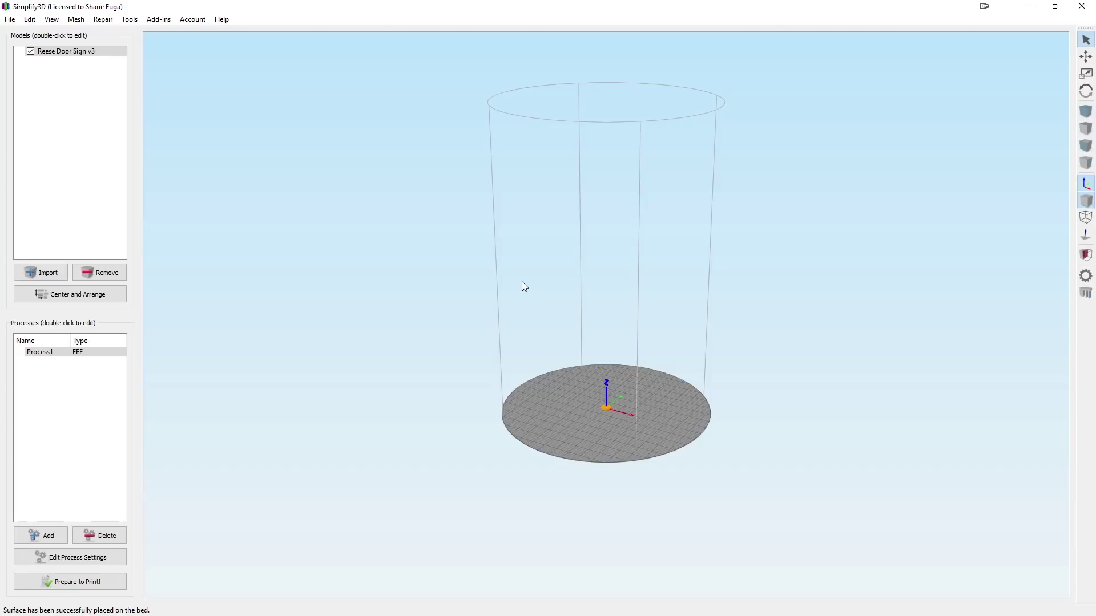
scroll(641, 420, "down", 2)
scroll(643, 428, "up", 6)
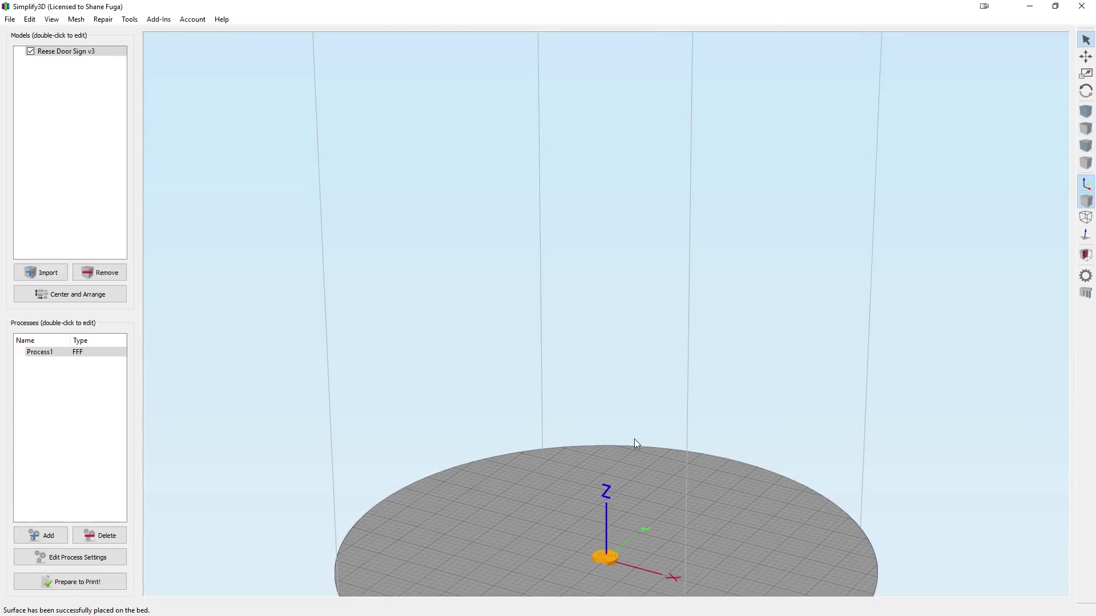
left_click_drag(656, 475, 733, 576)
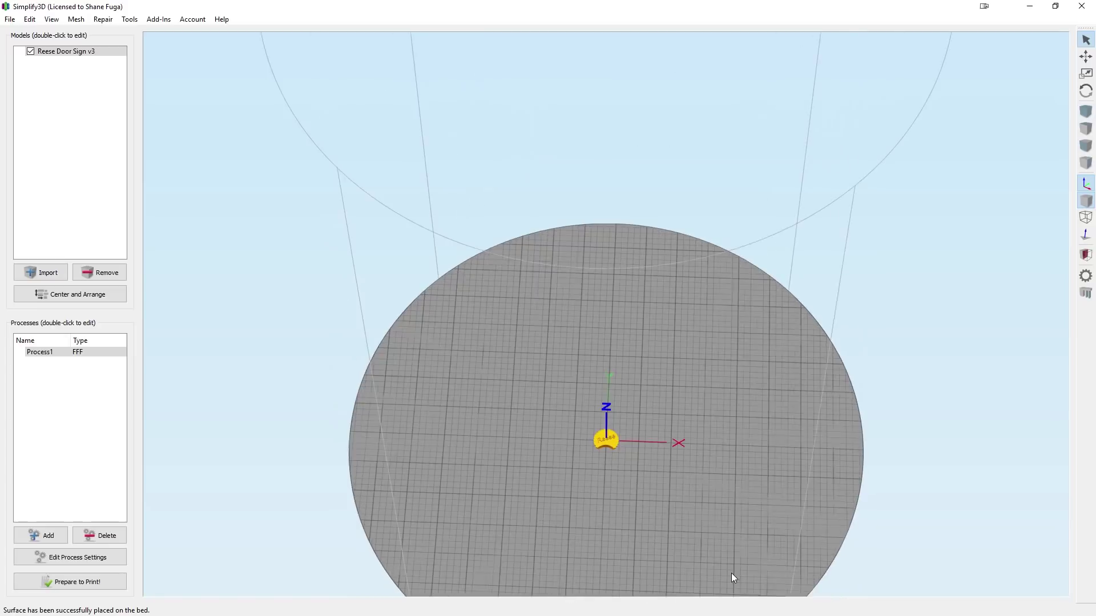
left_click(51, 352)
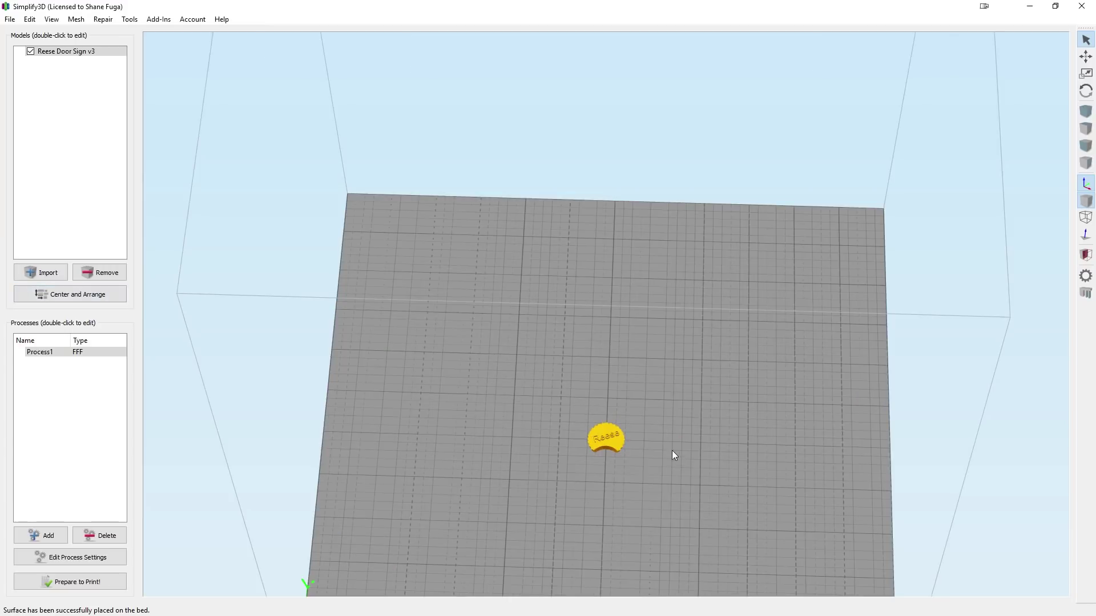
Step: Scale the sign uniformly to 500%, then to 1000%
double_click(607, 440)
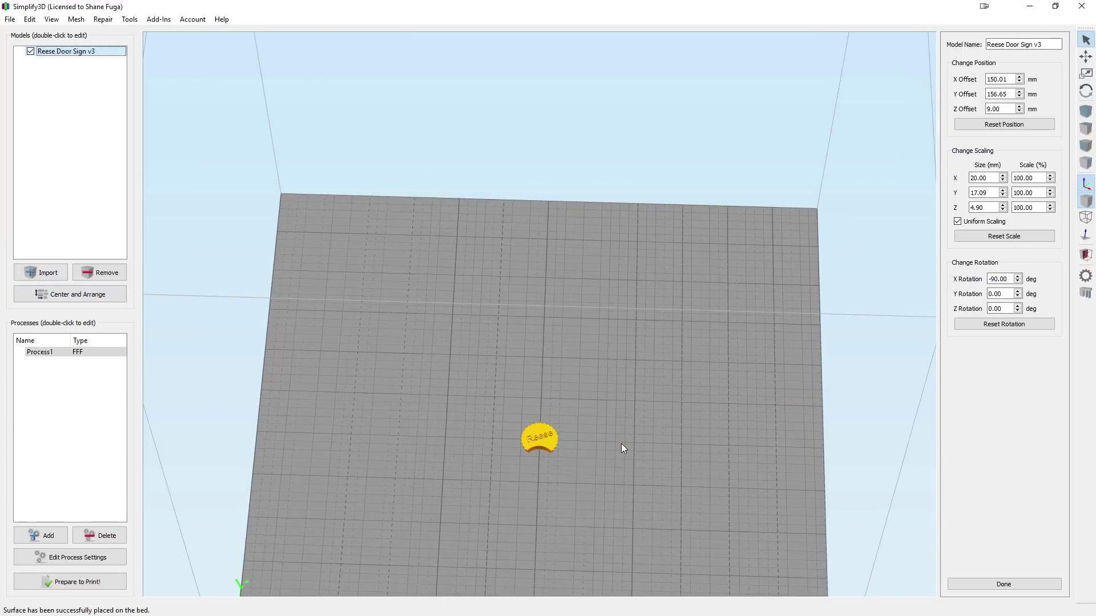
left_click(1028, 207)
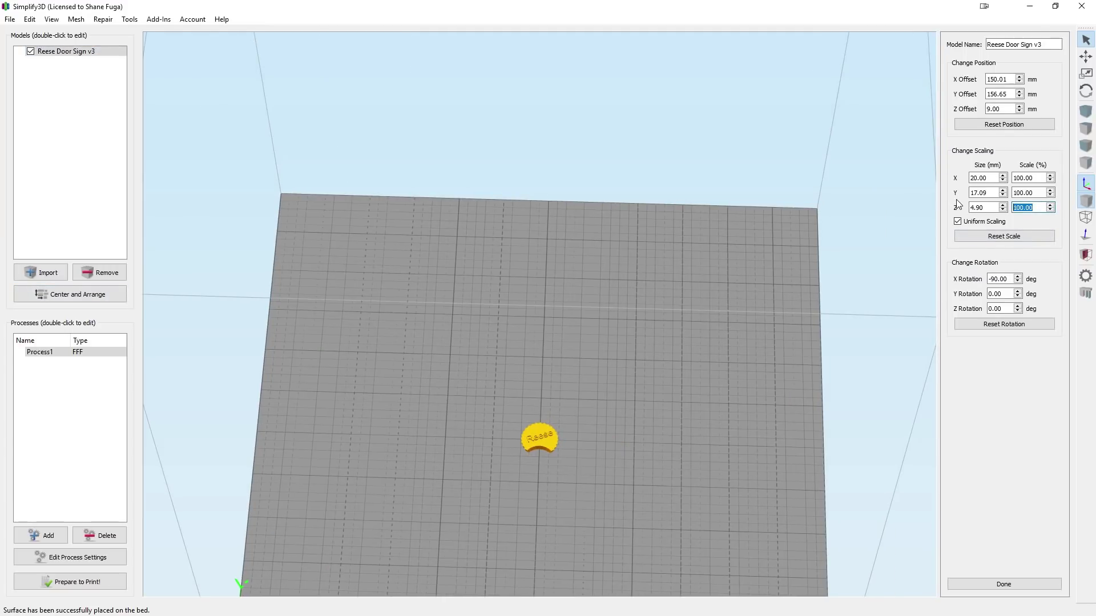
type("500")
key("Return")
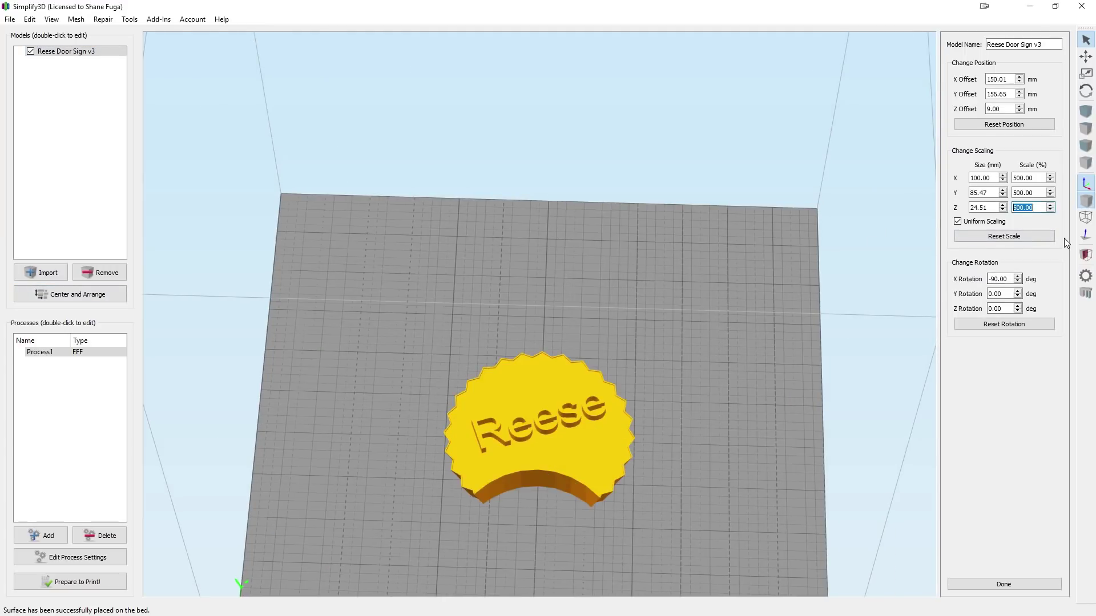
type("1000")
key("Return")
Step: Raise the uniform scale to 1100% and orbit to view the 220 mm-wide sign
scroll(683, 421, "down", 5)
left_click_drag(683, 421, 714, 450)
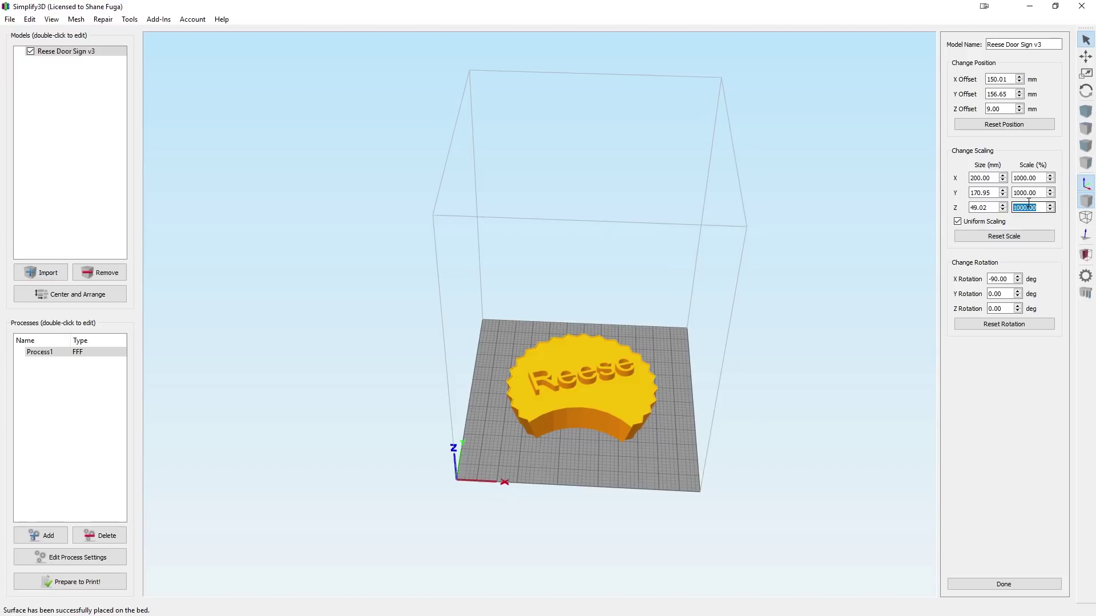
type("100")
key("Return")
key("Return")
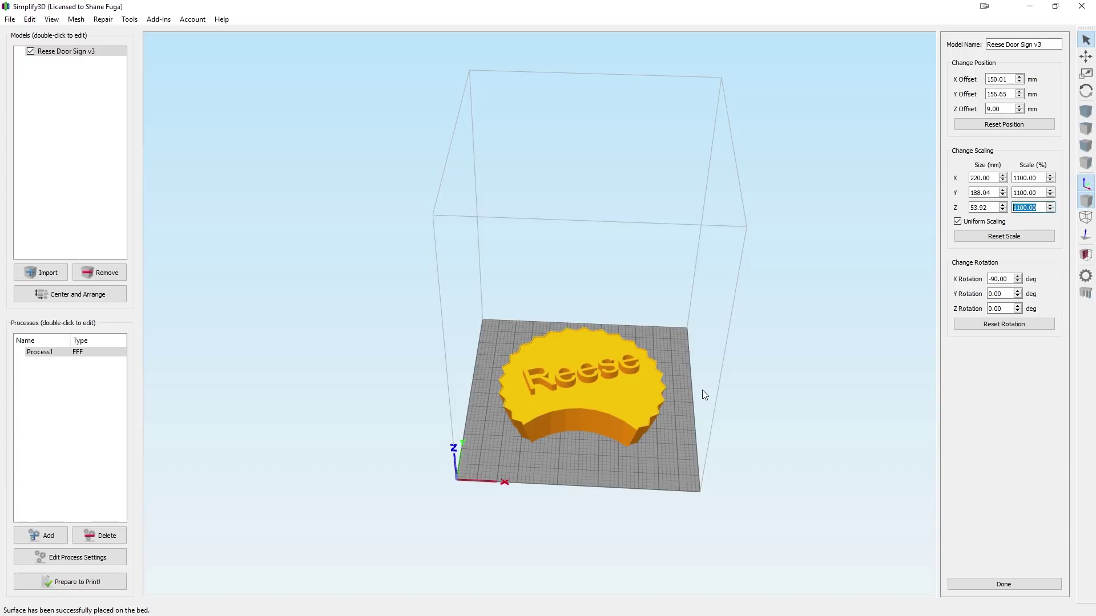
left_click_drag(702, 389, 693, 437)
scroll(698, 433, "up", 5)
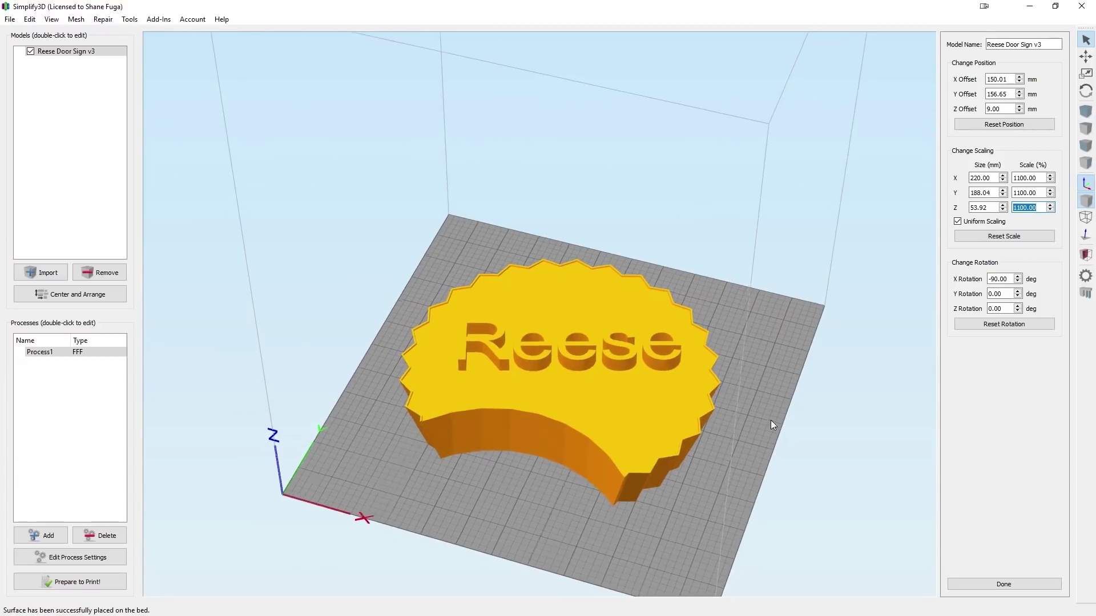
left_click_drag(770, 421, 798, 380)
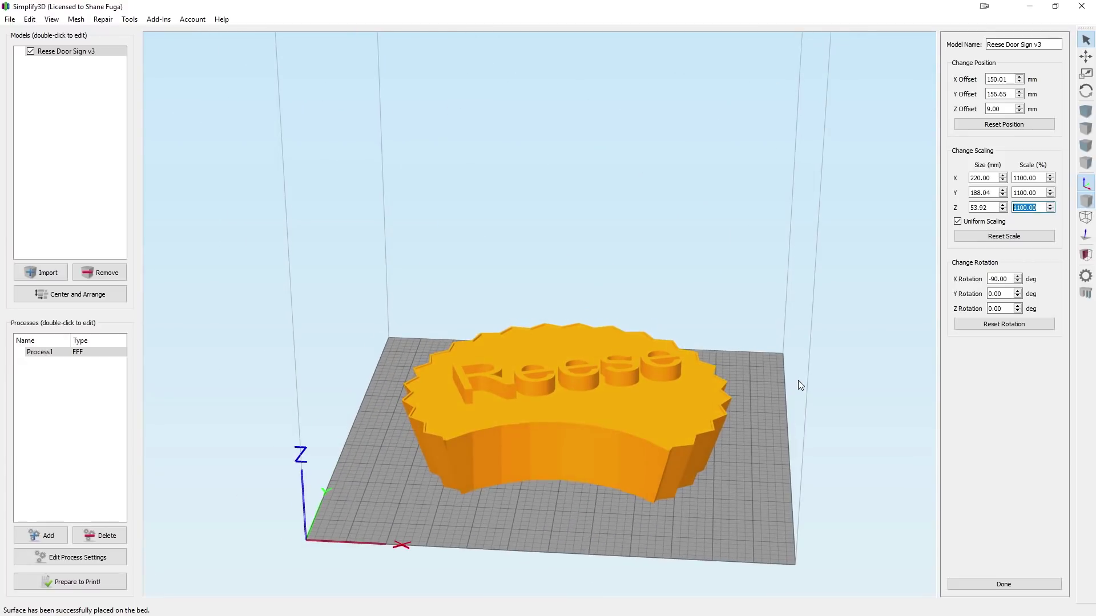
Step: Turn off uniform scaling and set the sign's Z scale to 500%, making it 24.51 mm tall
left_click(957, 222)
left_click_drag(1038, 208, 998, 208)
type("600")
key("Return")
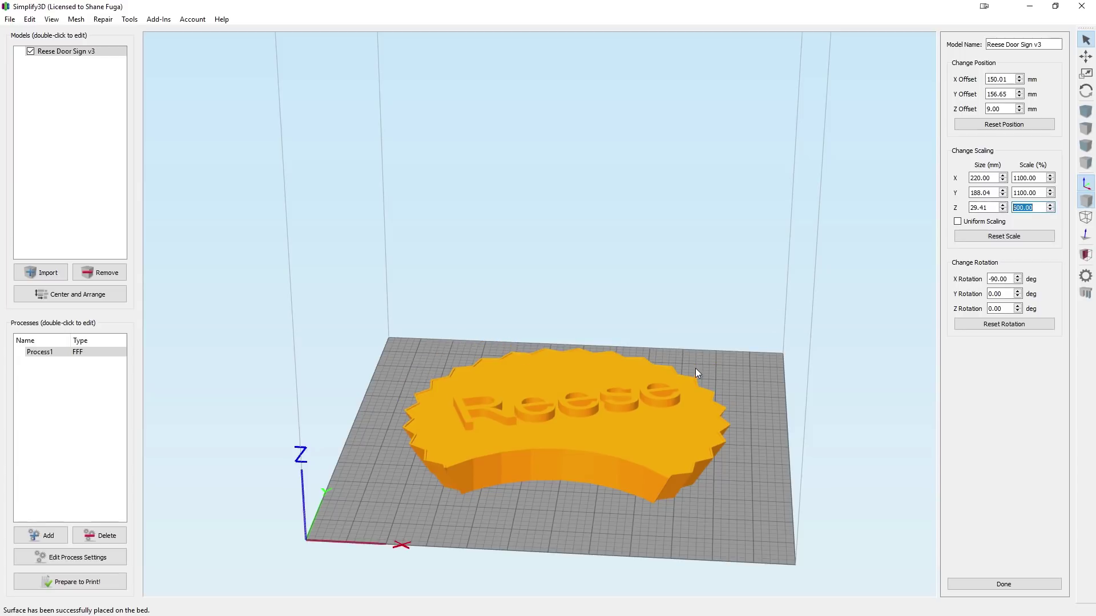
left_click_drag(695, 368, 715, 347)
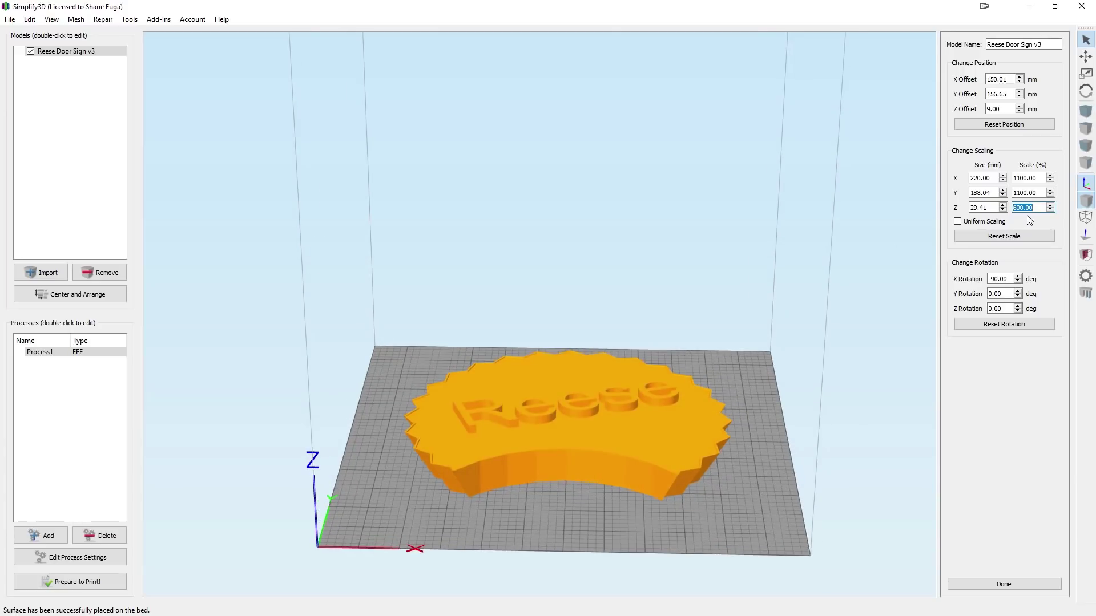
key("Return")
Step: Orbit and zoom around the flattened sign to check it from top and side angles
left_click_drag(694, 382, 700, 404)
scroll(560, 504, "up", 5)
left_click_drag(561, 504, 538, 252)
left_click_drag(355, 282, 730, 517)
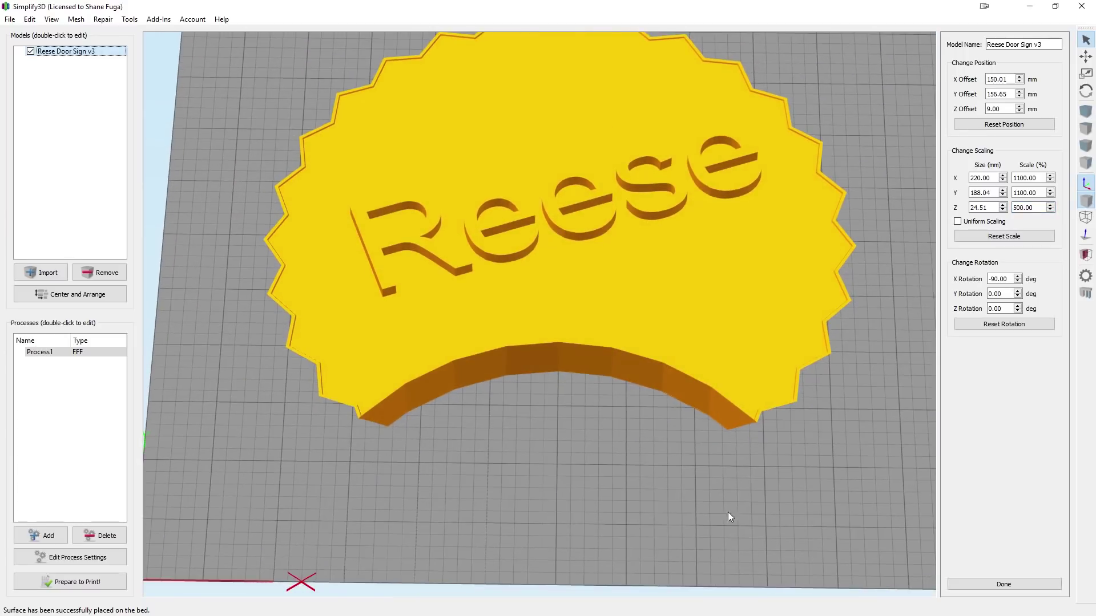
left_click_drag(614, 401, 607, 453)
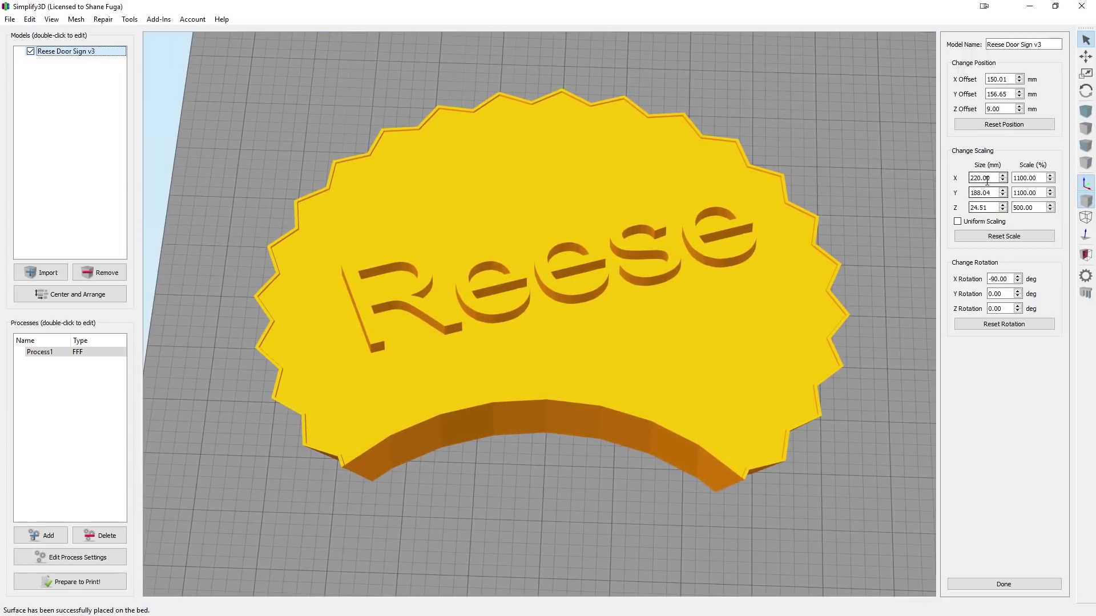
scroll(751, 282, "down", 5)
scroll(751, 282, "down", 2)
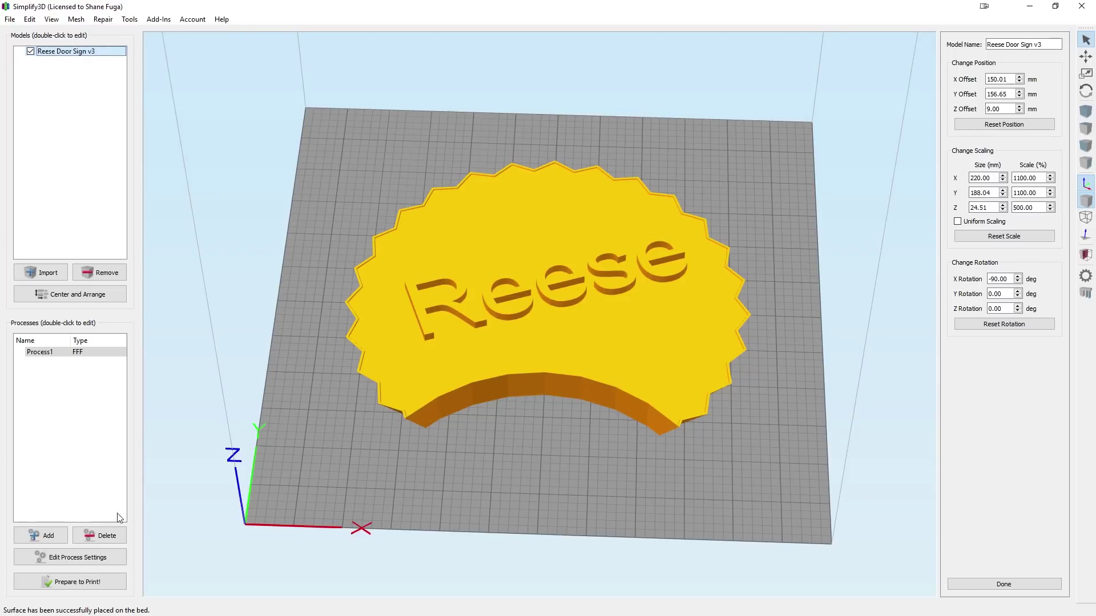
left_click_drag(452, 392, 426, 285)
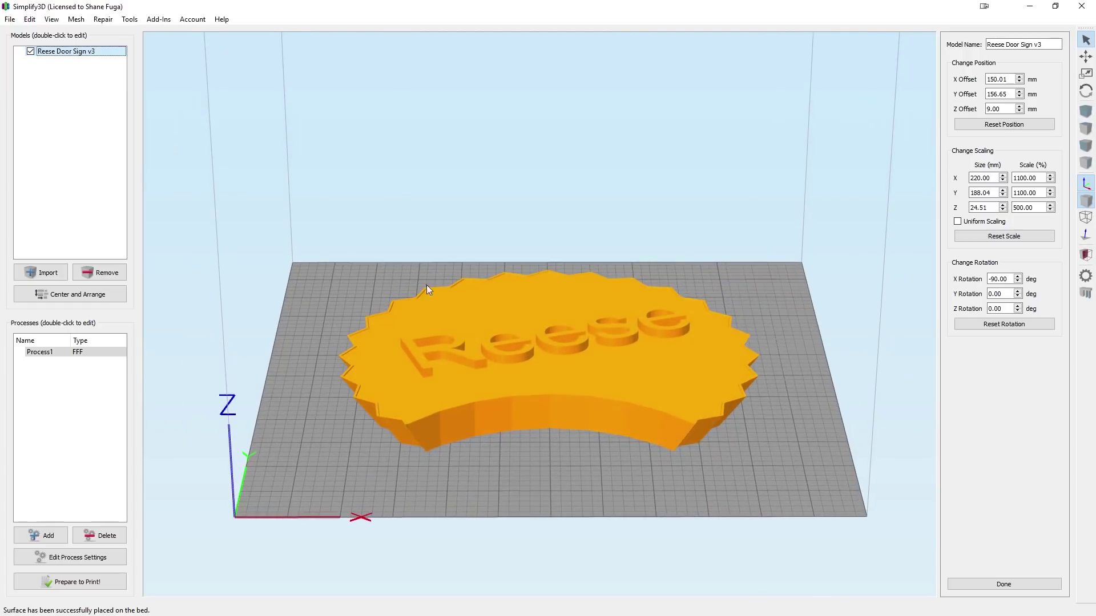
left_click(159, 19)
Step: In the Variable Settings Wizard, add a 20.15 mm split location and split Process1 into two processes
mouse_move(129, 22)
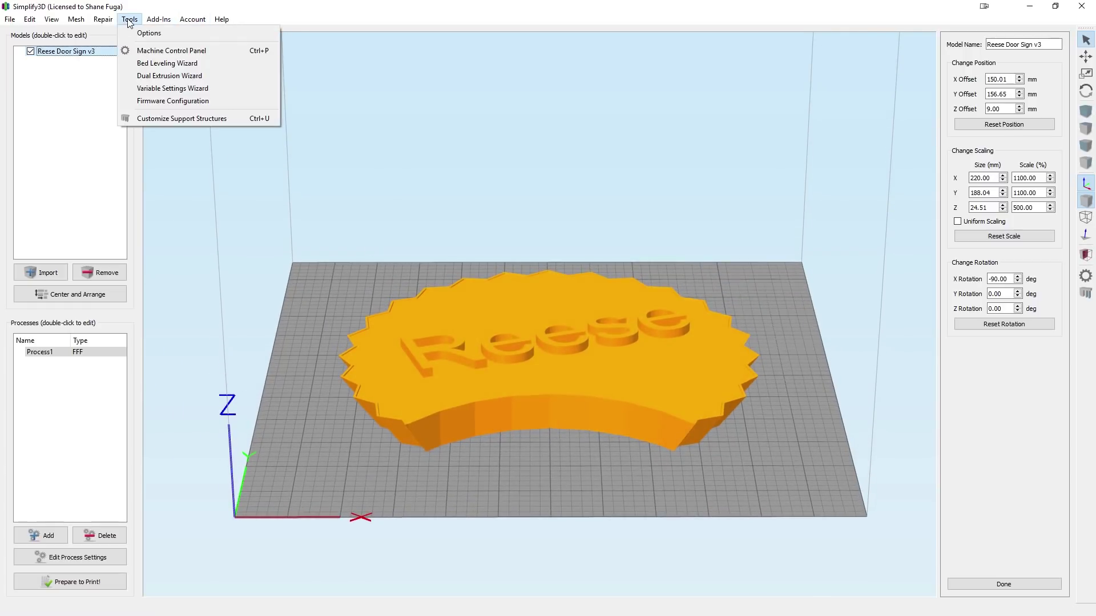
left_click(169, 87)
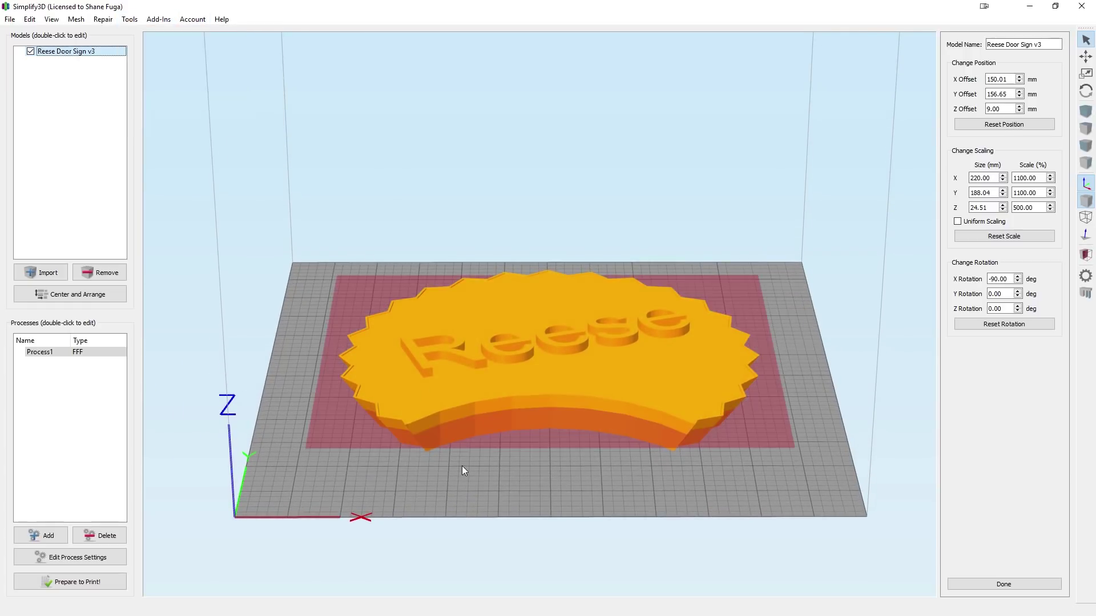
scroll(472, 492, "up", 5)
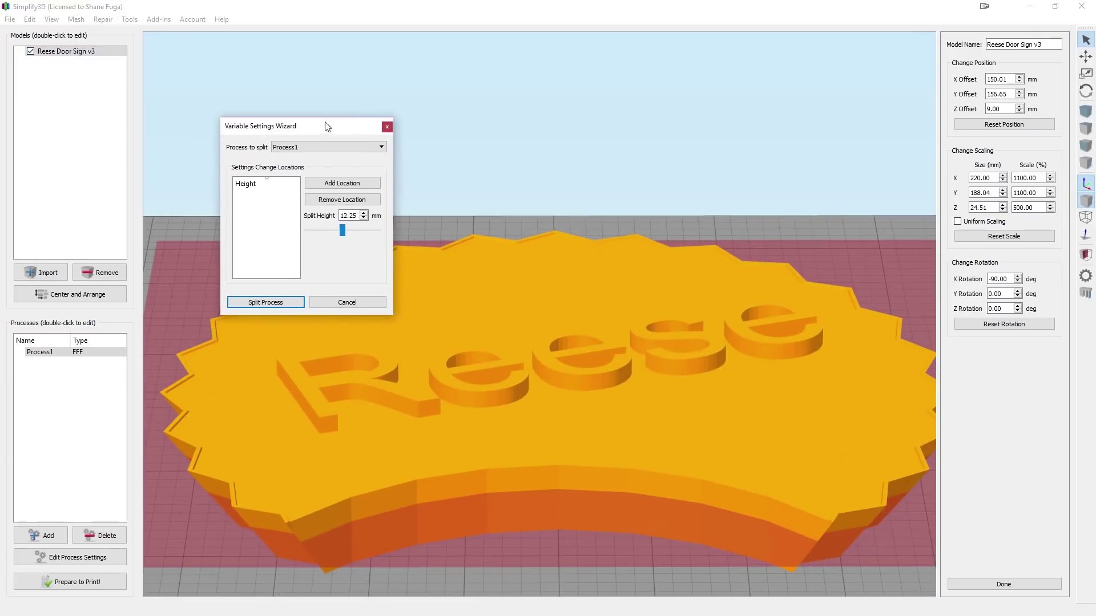
scroll(608, 512, "up", 3)
scroll(576, 405, "up", 3)
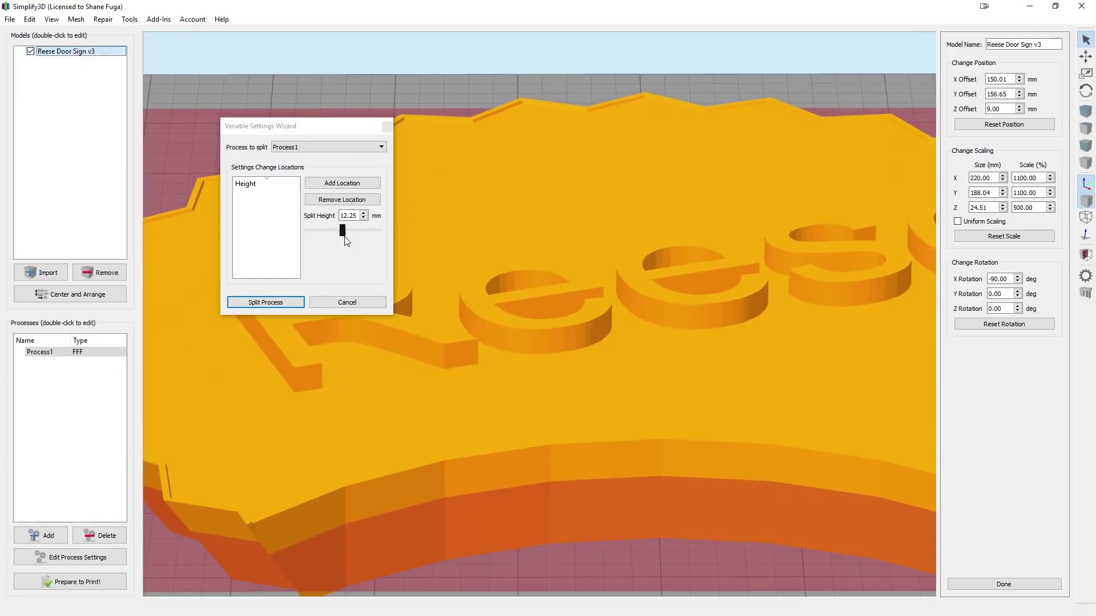
left_click_drag(345, 236, 365, 234)
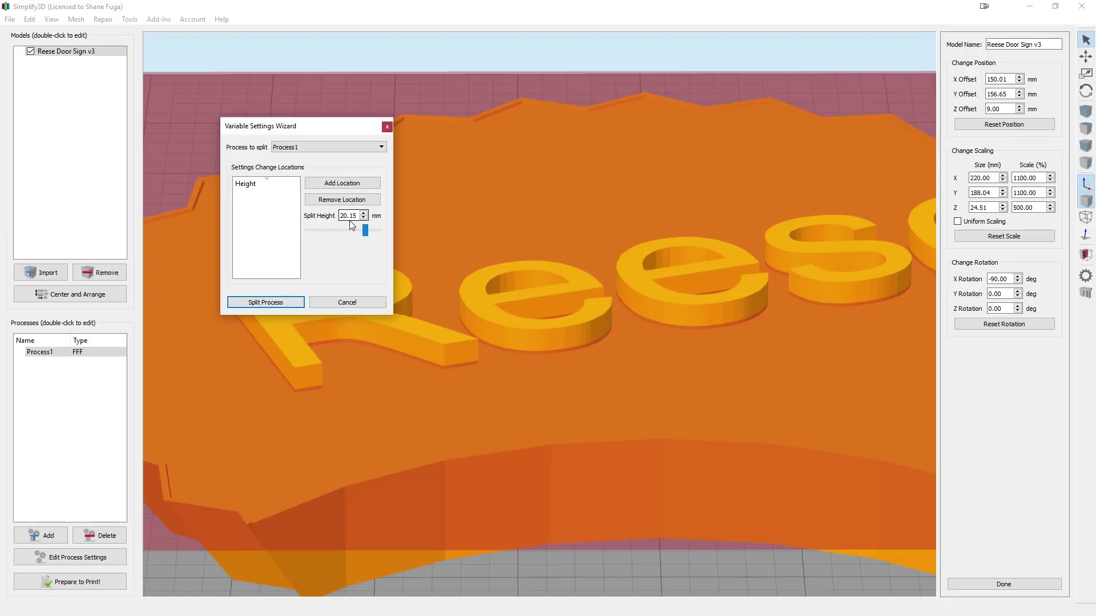
left_click(350, 186)
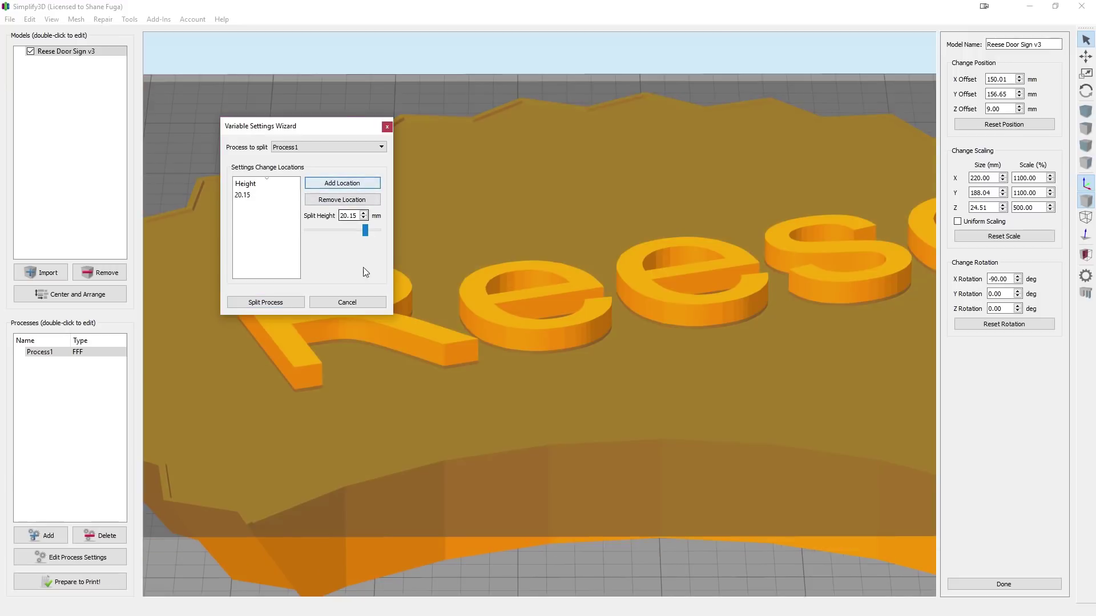
left_click(286, 303)
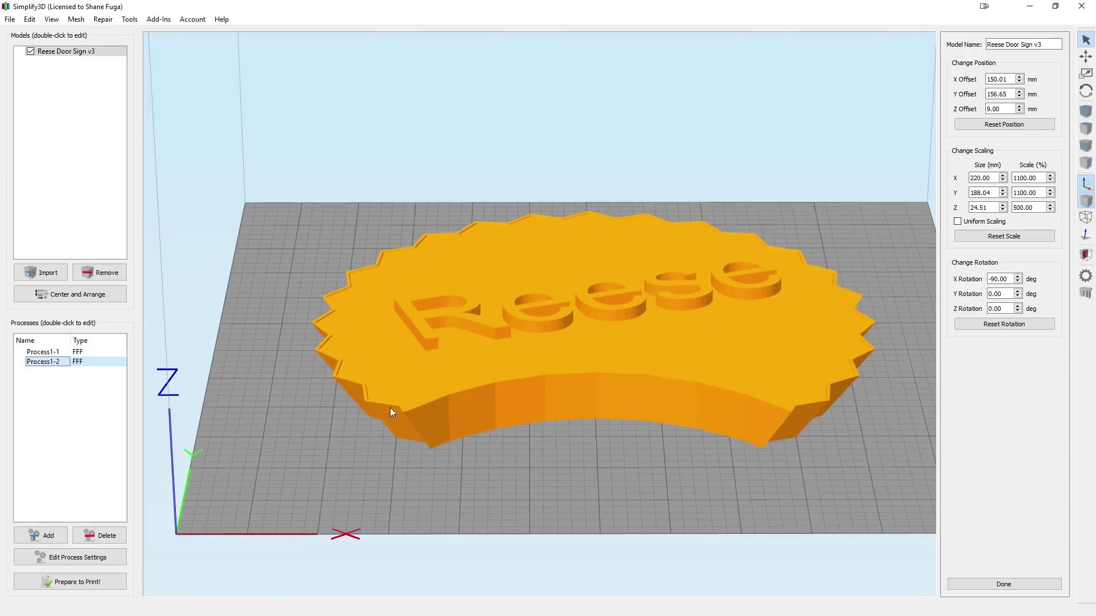
double_click(88, 353)
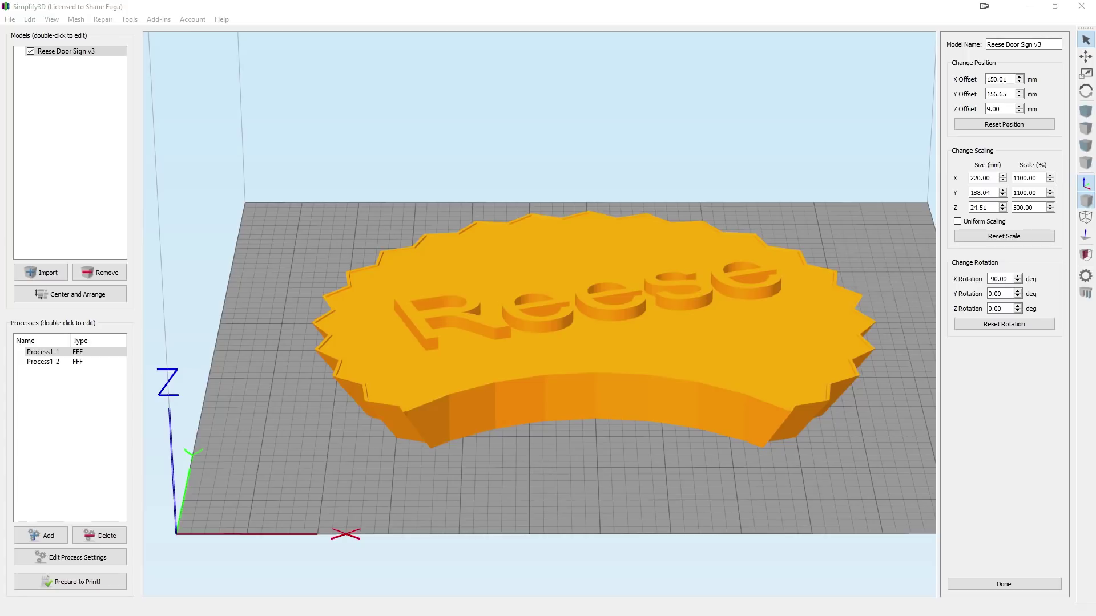
left_click(71, 582)
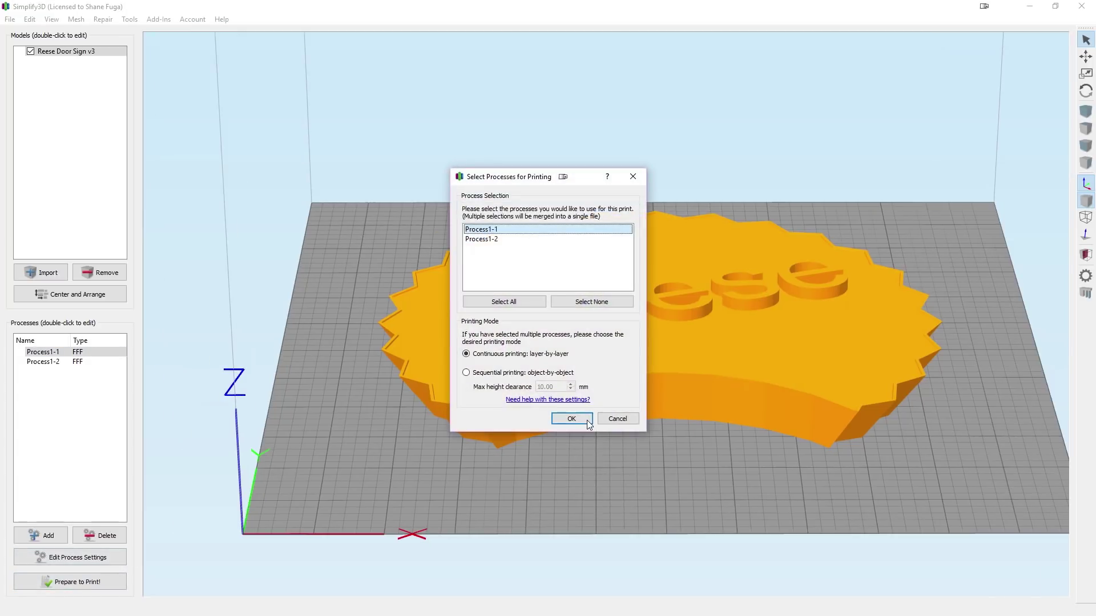
left_click(571, 419)
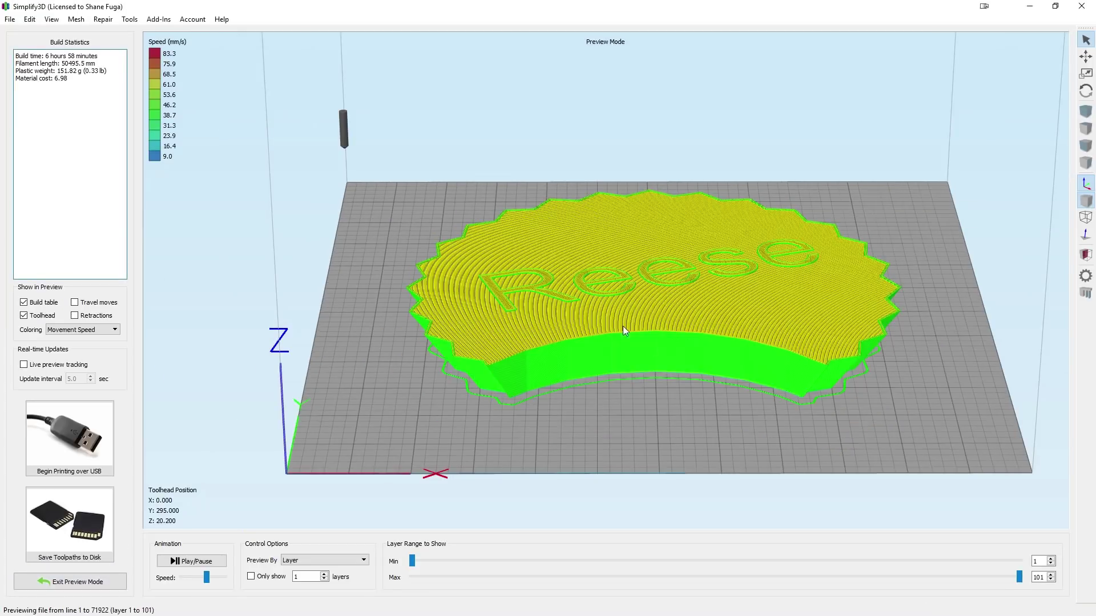
left_click(69, 582)
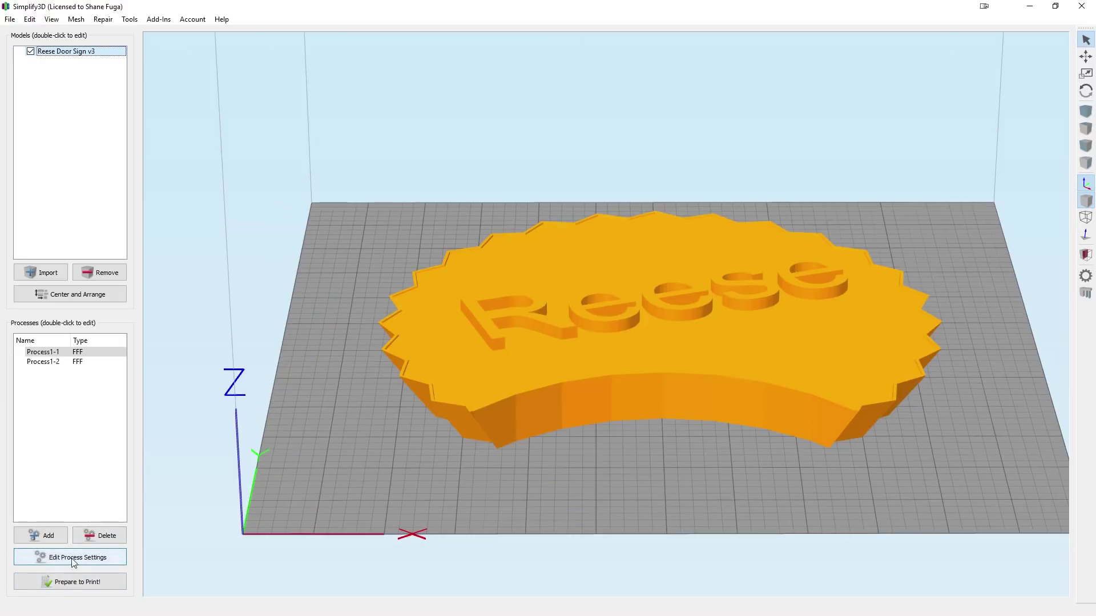
left_click(66, 582)
left_click(483, 239)
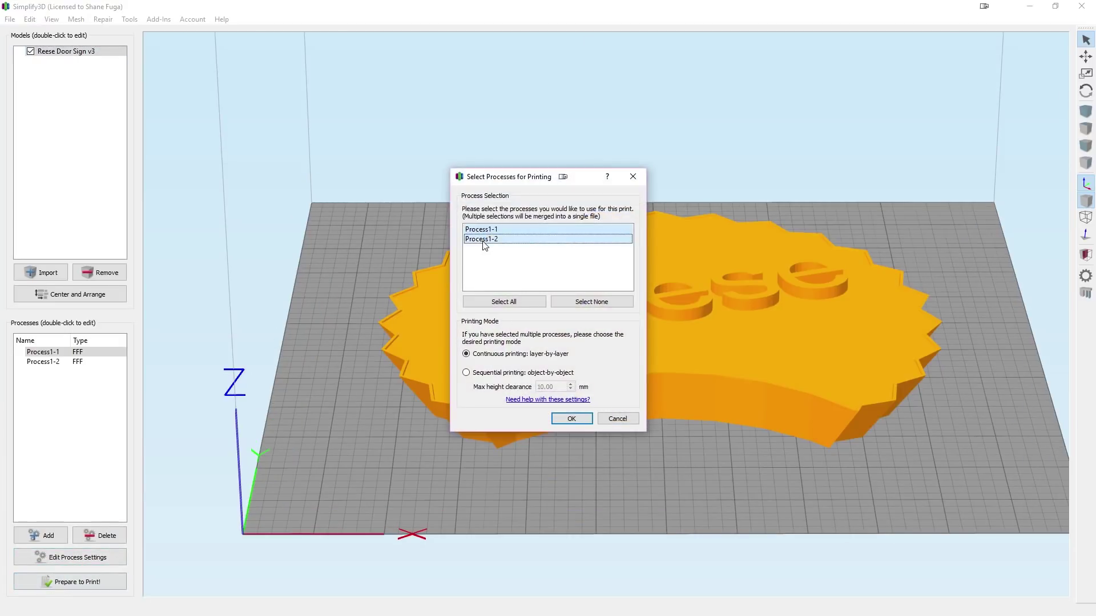
left_click(568, 420)
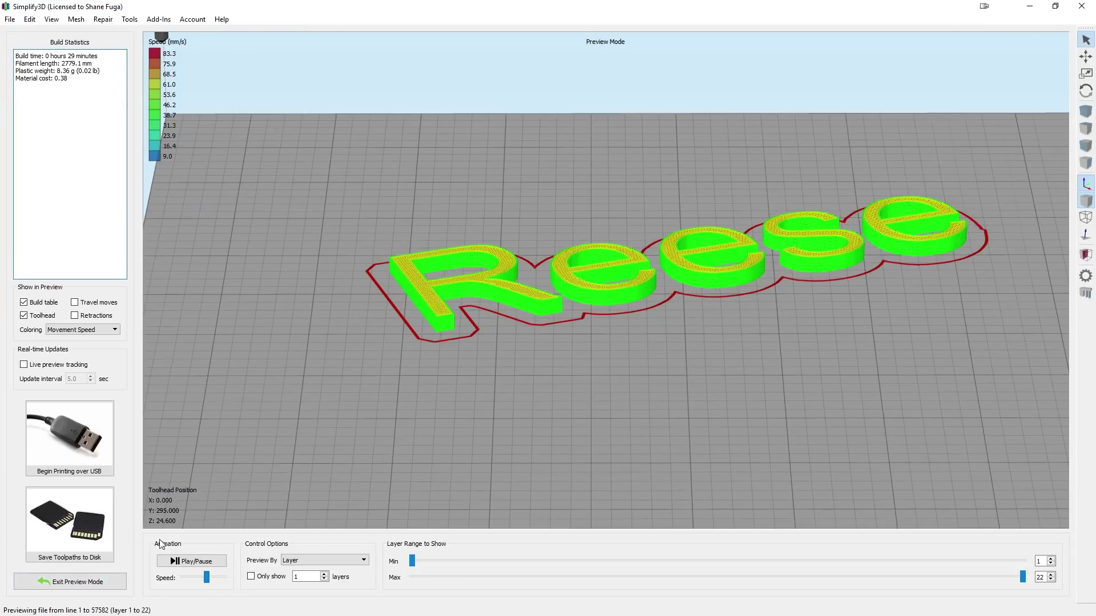
left_click(108, 578)
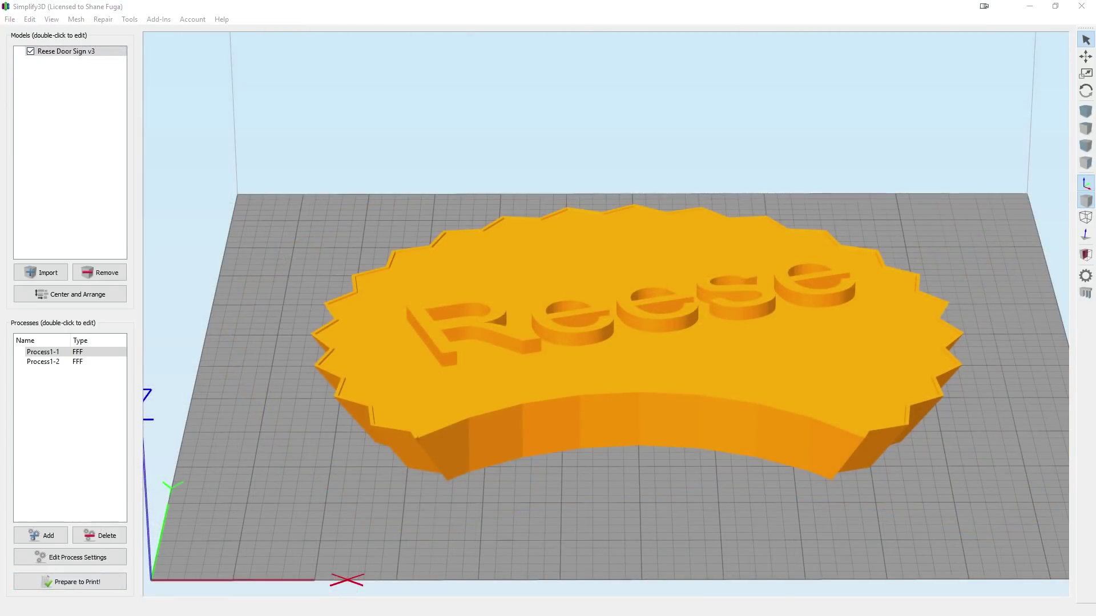
Step: Give Process1-2 0 bottom solid layers and 2 perimeter shells, and save its settings
left_click(73, 362)
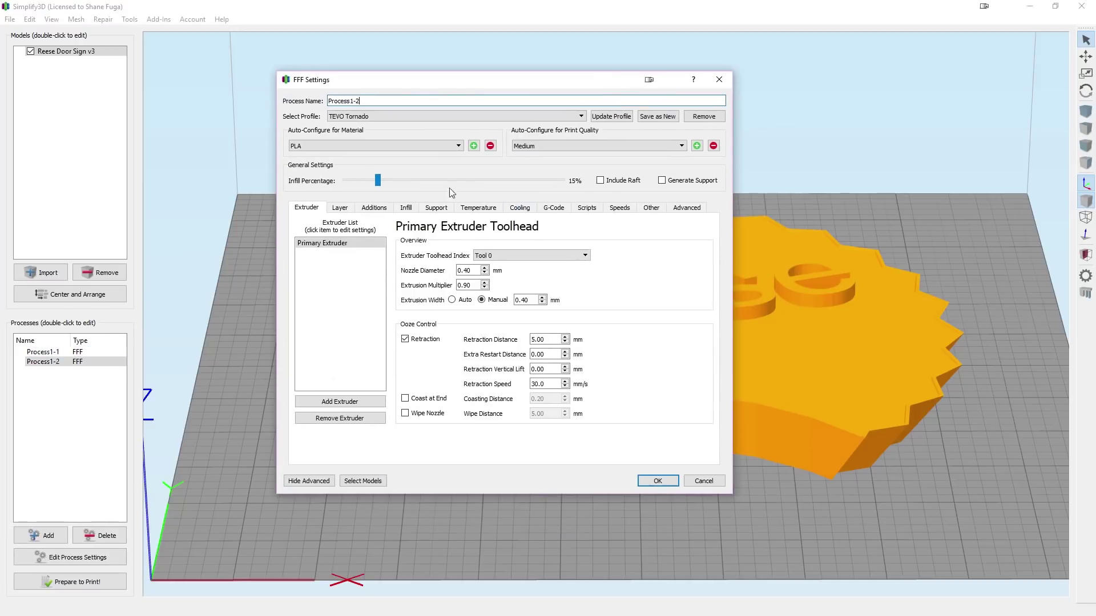
left_click(341, 208)
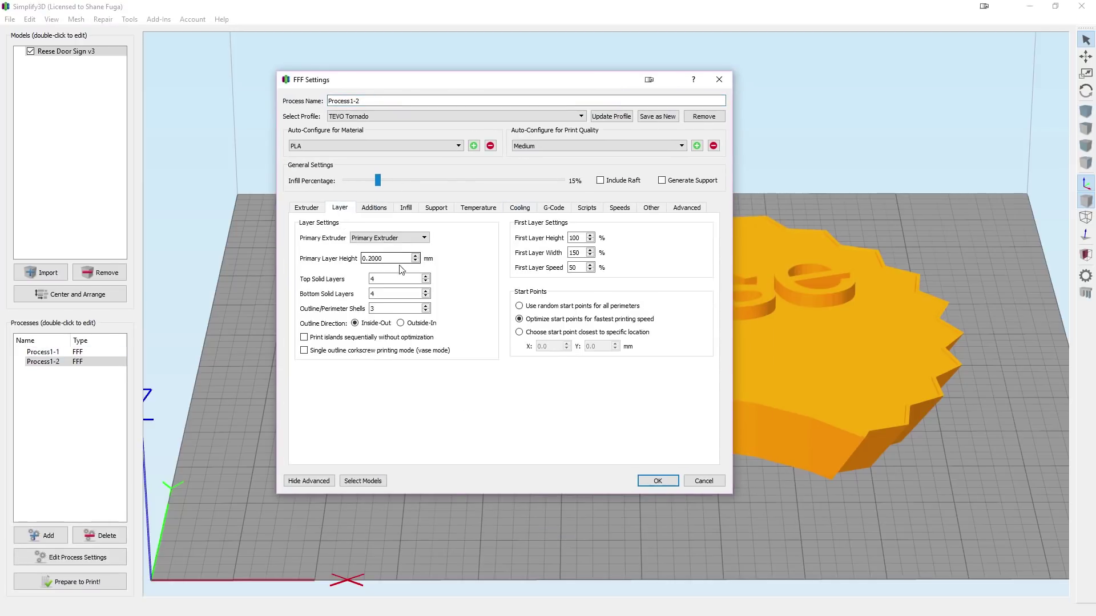
left_click(427, 296)
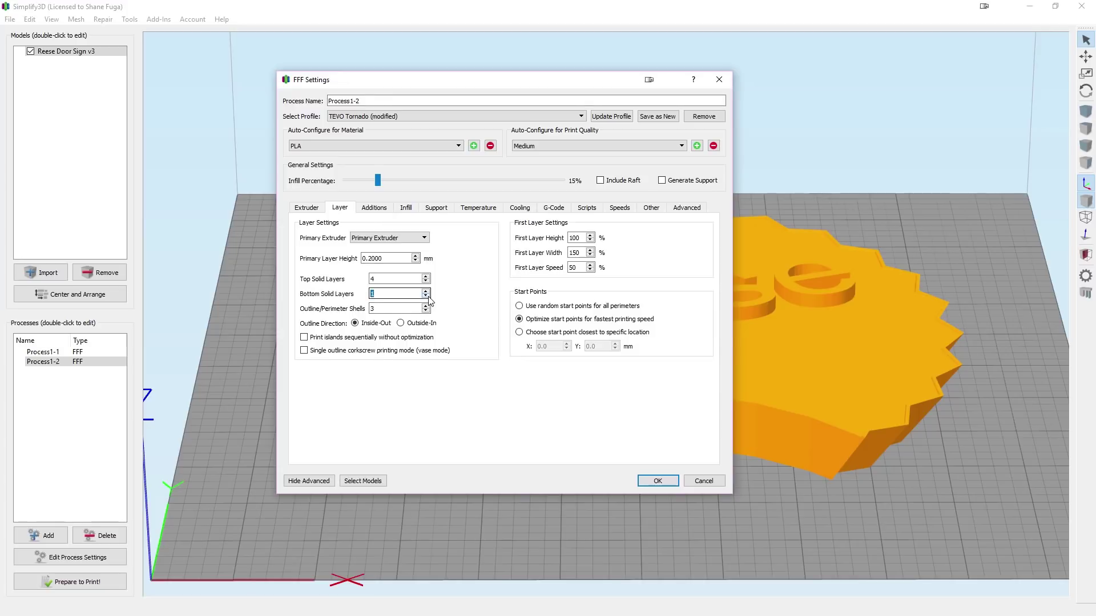
left_click(426, 296)
left_click(425, 311)
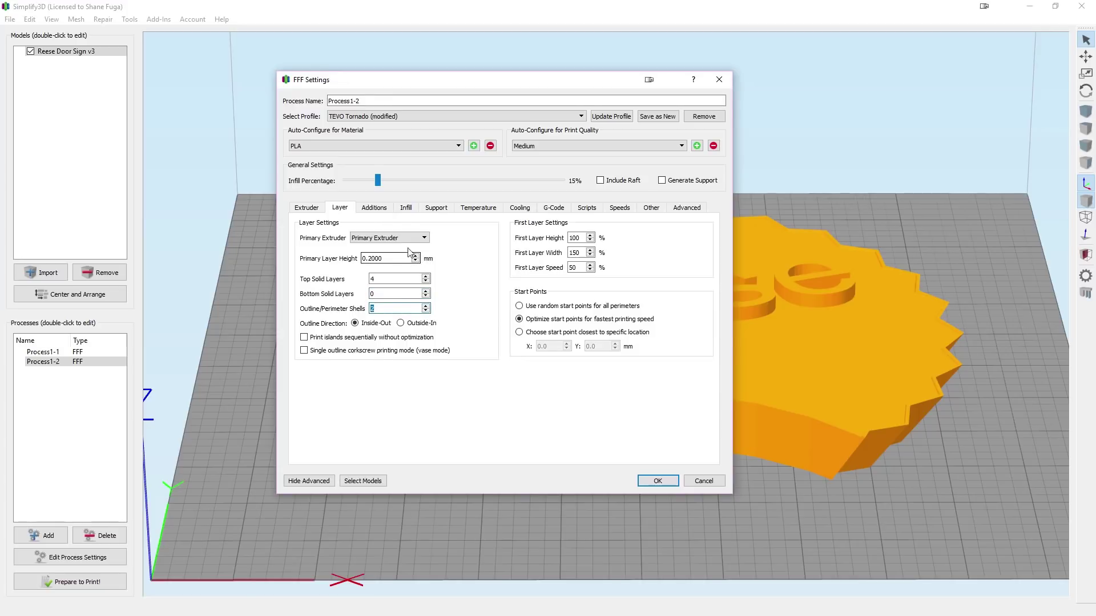
left_click(382, 210)
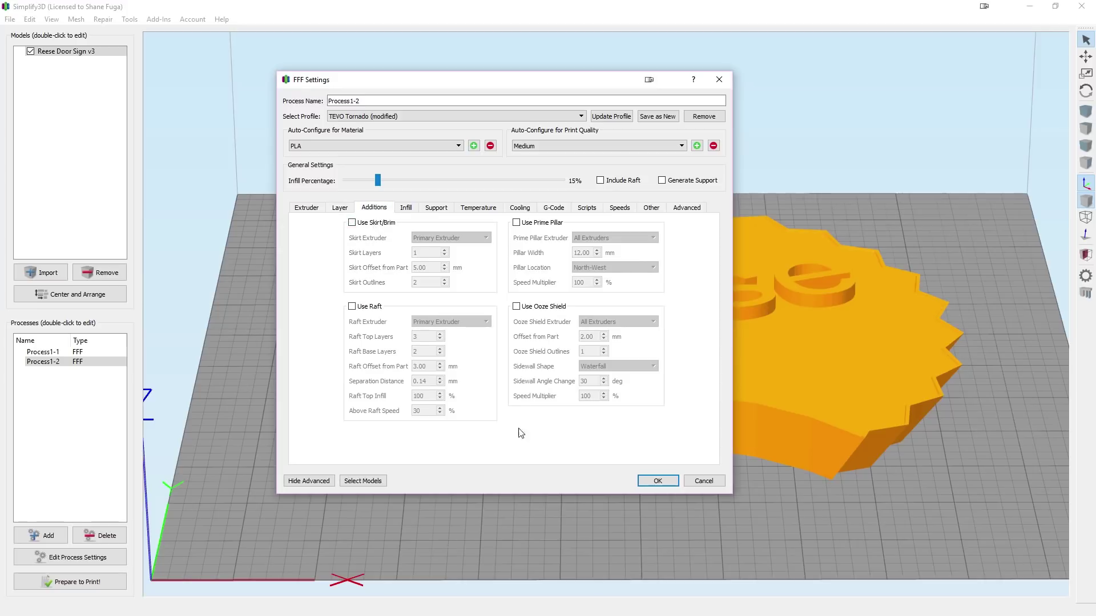
left_click(657, 480)
Step: Re-slice Process1-2, inspect its first layer, restore all 22 layers, then exit the preview
left_click(70, 582)
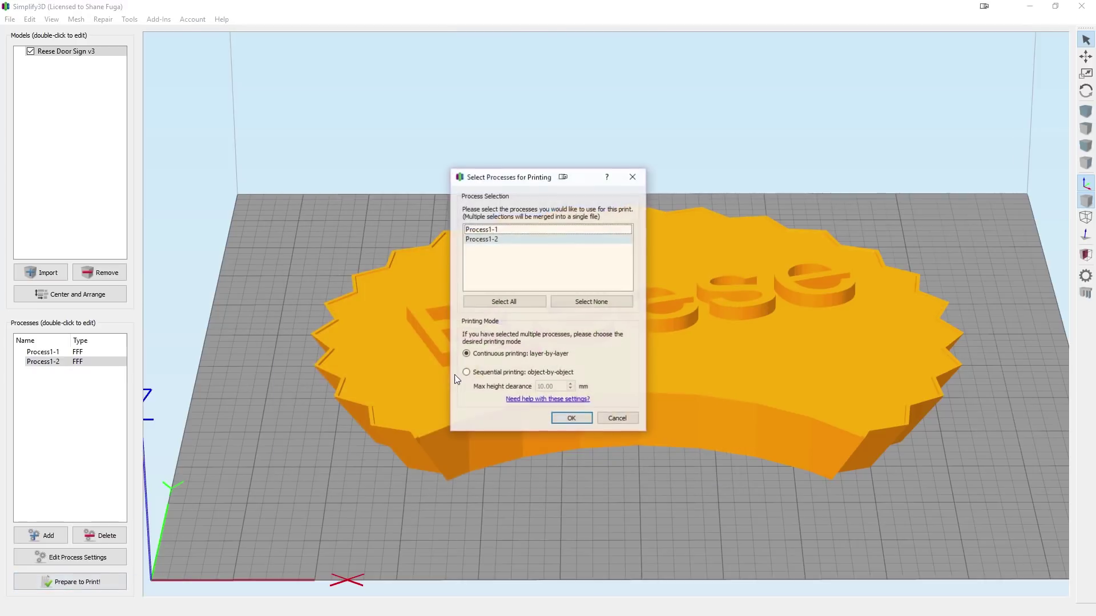
left_click(572, 417)
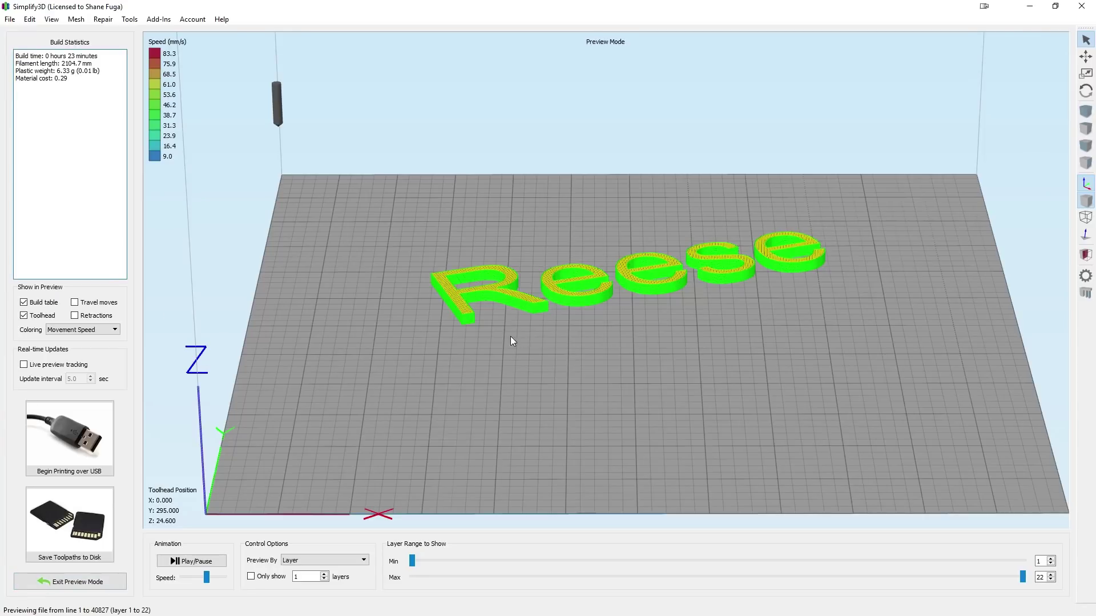
scroll(510, 341, "up", 2)
left_click_drag(1023, 577, 412, 577)
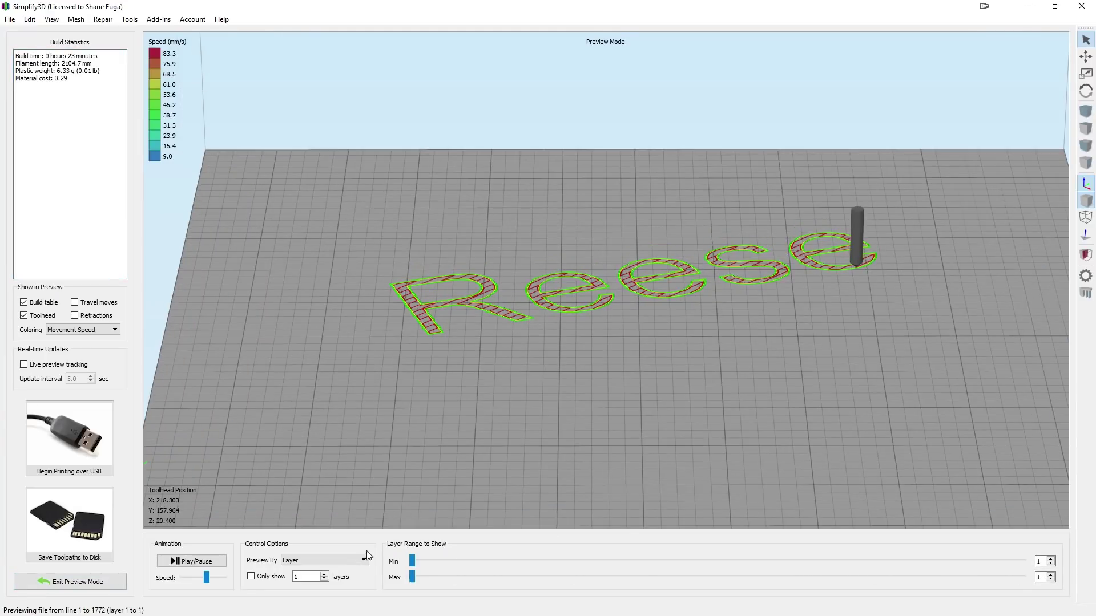
left_click_drag(505, 419, 494, 421)
key("End")
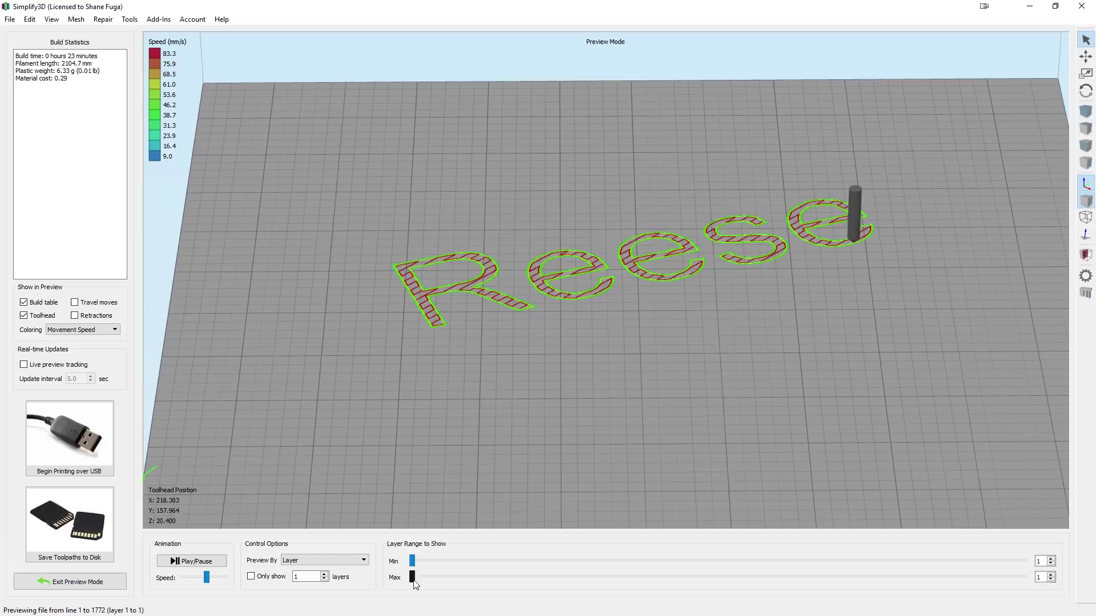
left_click(123, 584)
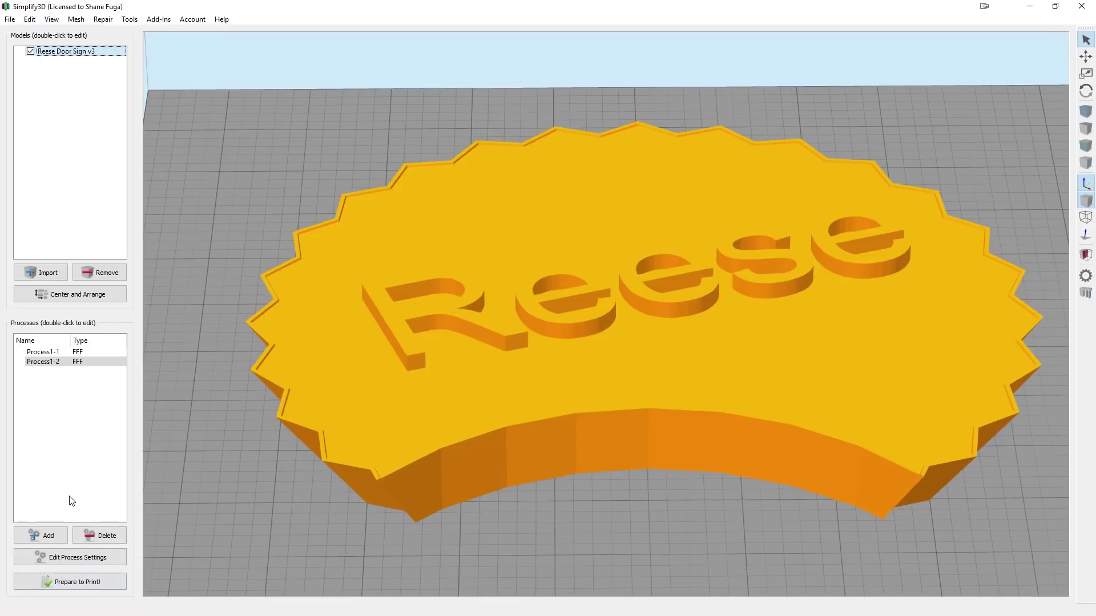
Step: Review Process1-1's Layer, Additions and Advanced settings with stop height 20.15 mm, accept, and re-slice
double_click(43, 352)
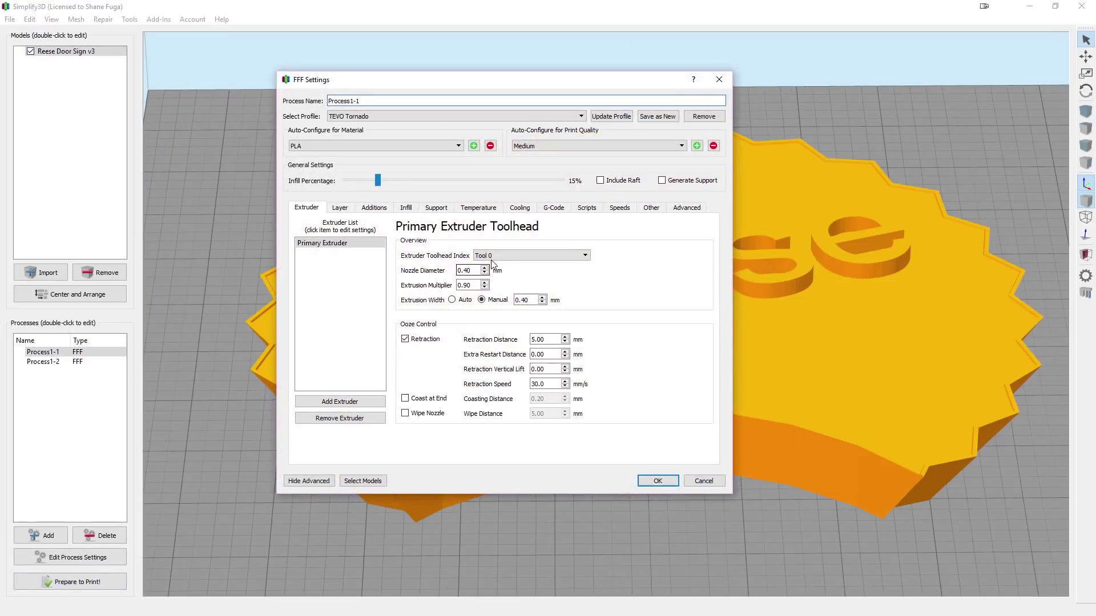
left_click(340, 208)
left_click(426, 311)
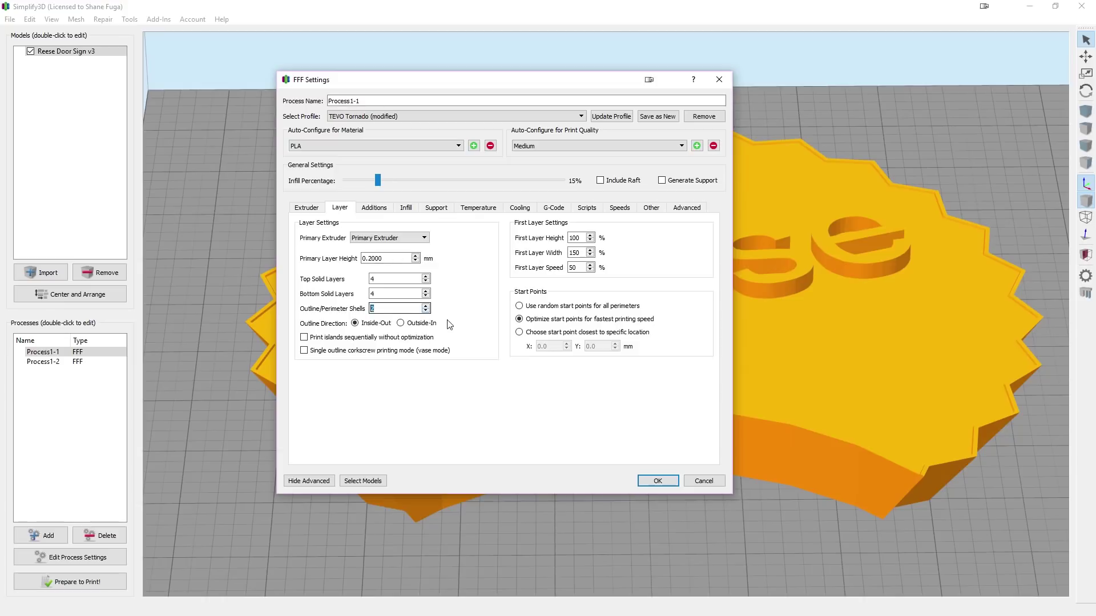
left_click(374, 207)
left_click(340, 208)
left_click(381, 208)
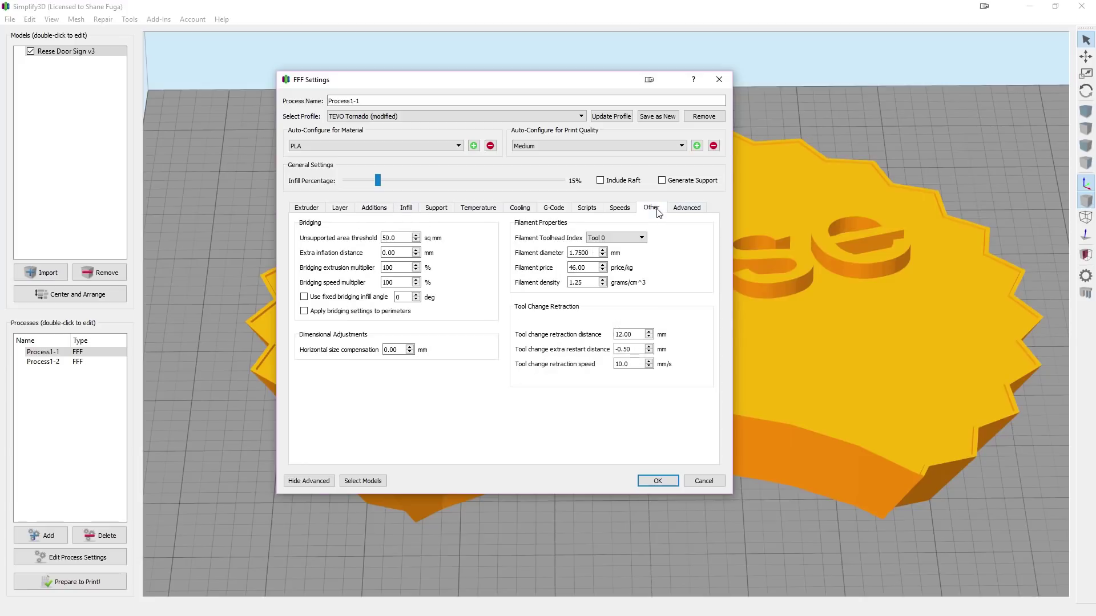
left_click(685, 212)
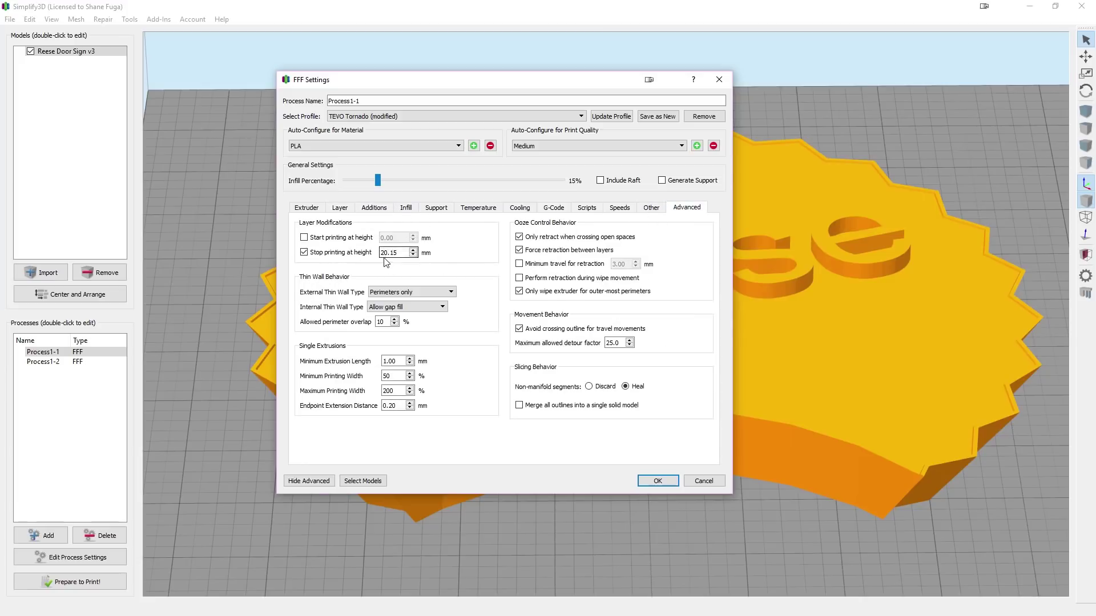
left_click(657, 482)
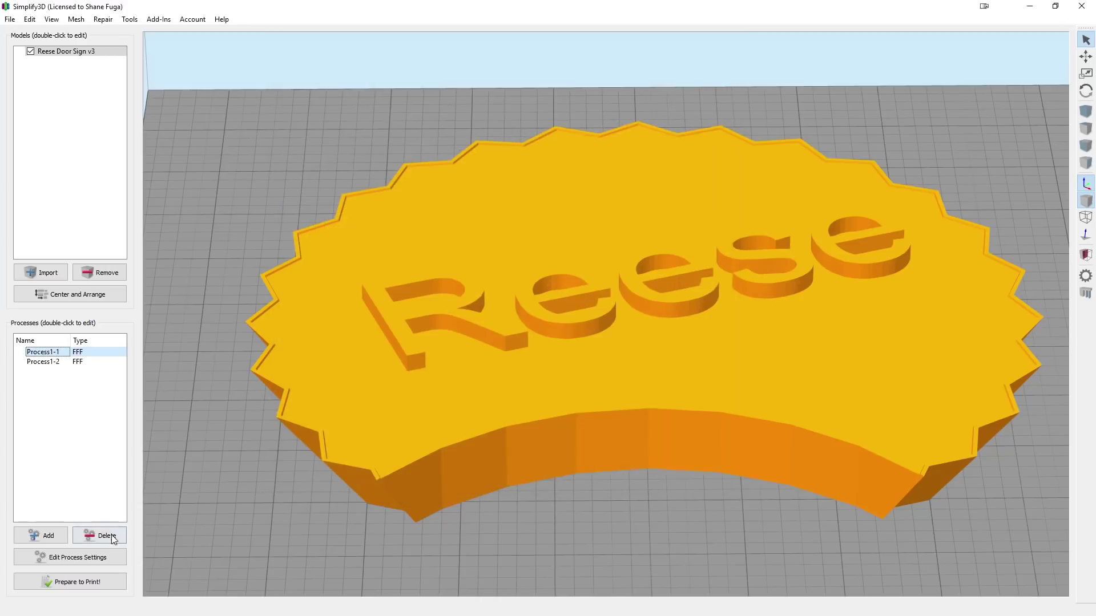
left_click(75, 582)
left_click(571, 420)
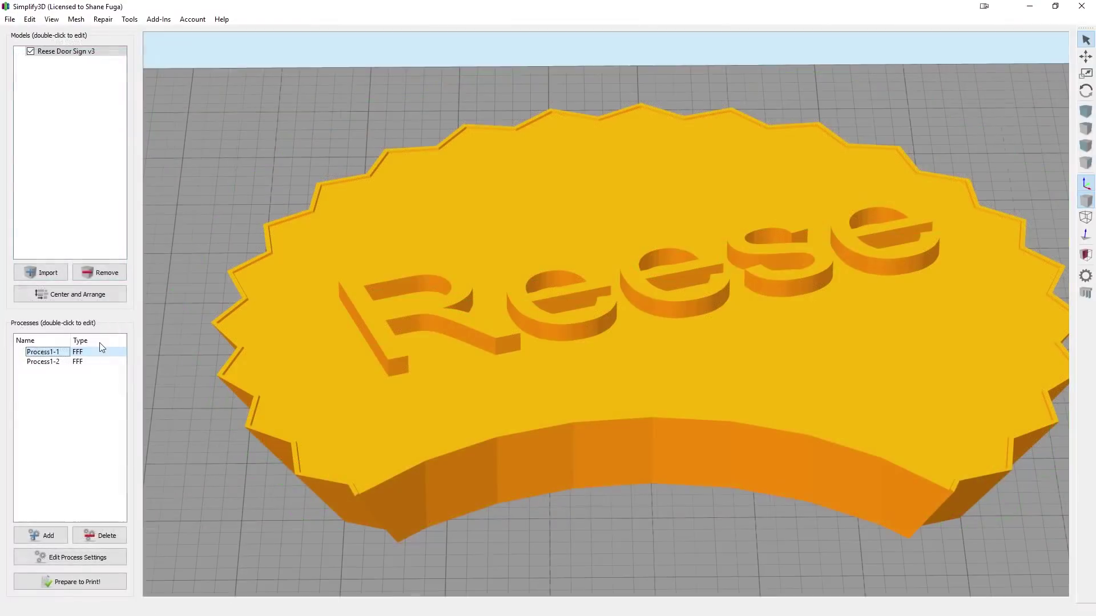
left_click(96, 362)
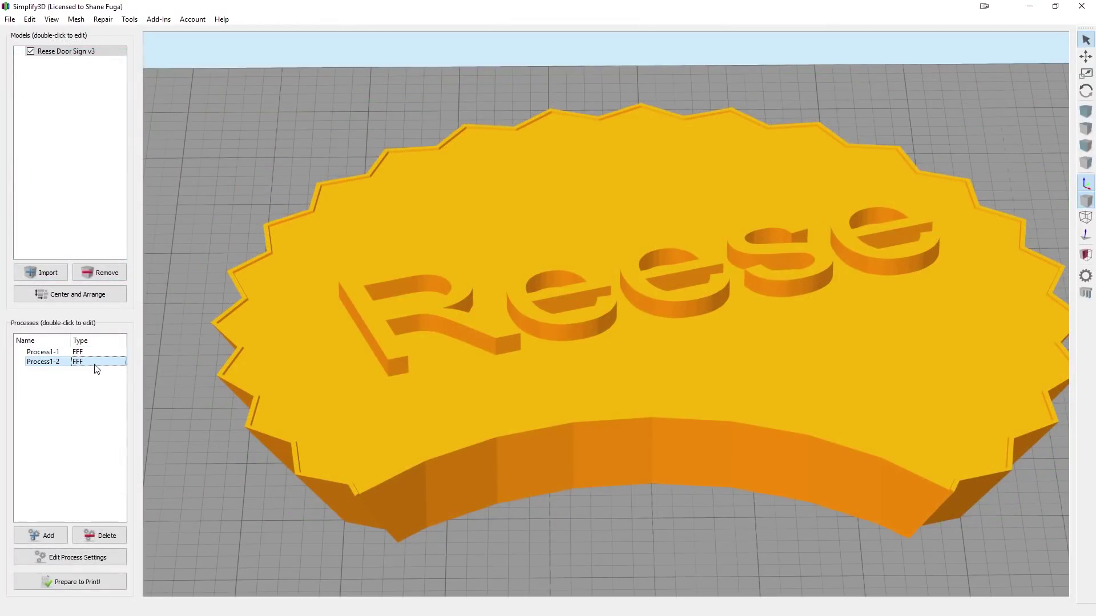
left_click(96, 351)
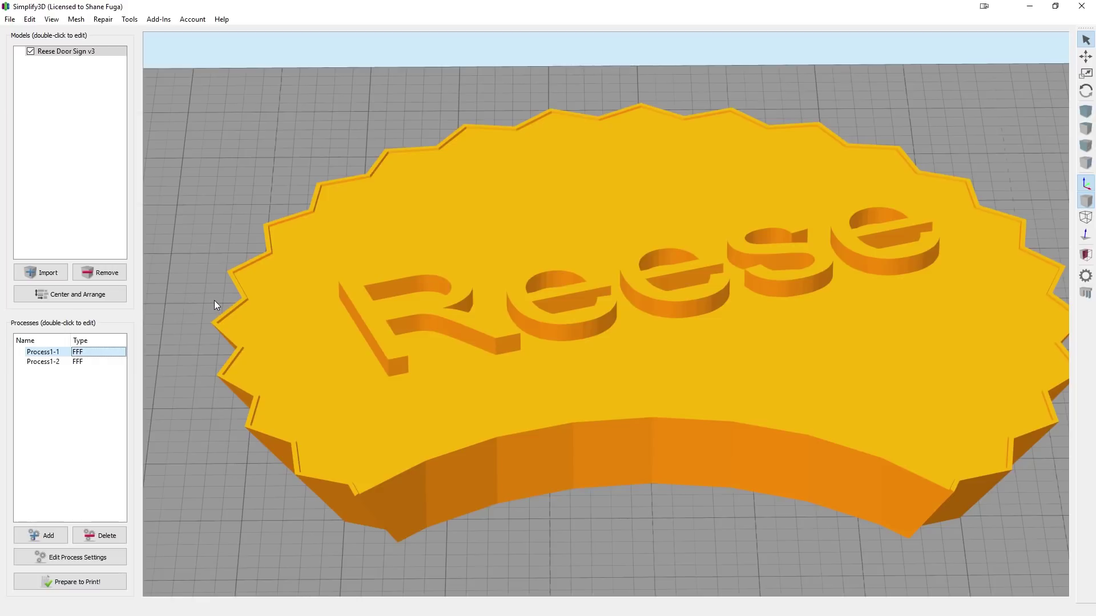
left_click(66, 354)
double_click(66, 354)
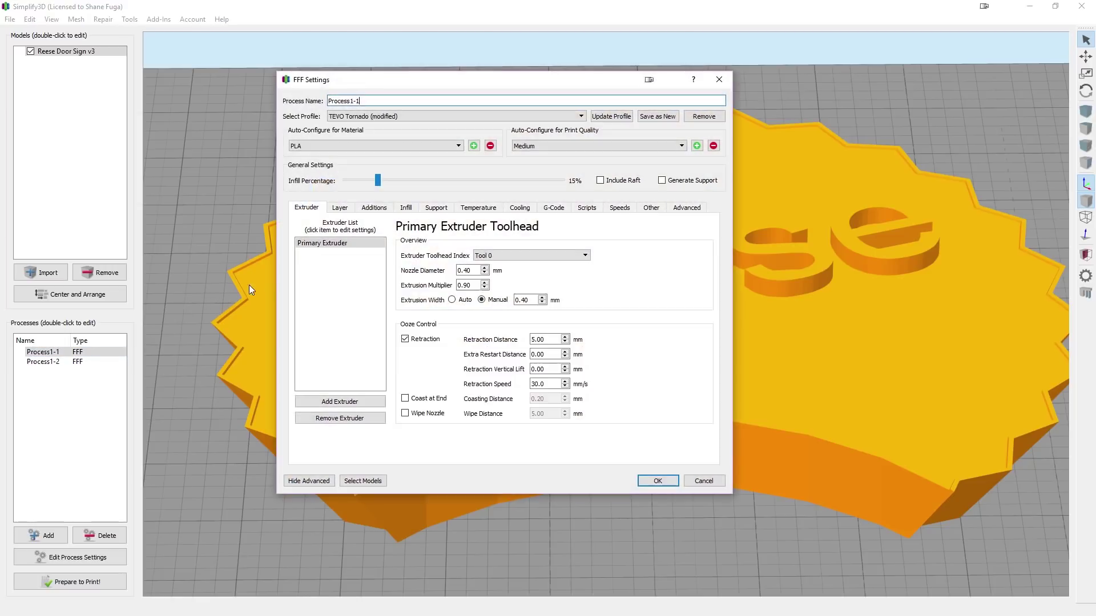
left_click(553, 207)
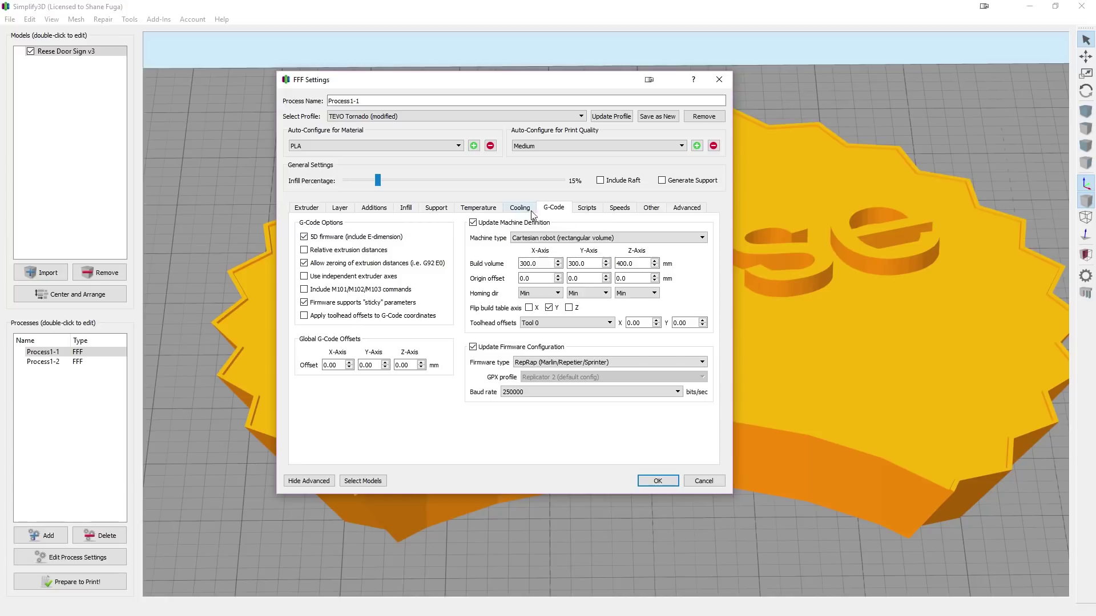
left_click(578, 209)
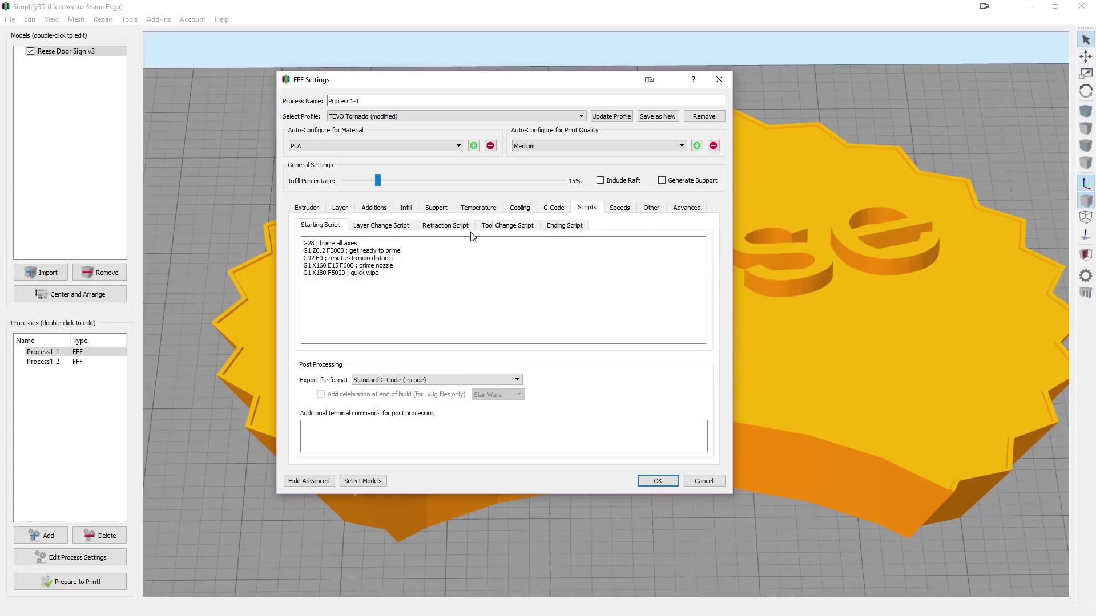
left_click(588, 228)
left_click_drag(440, 288, 276, 248)
left_click(332, 243)
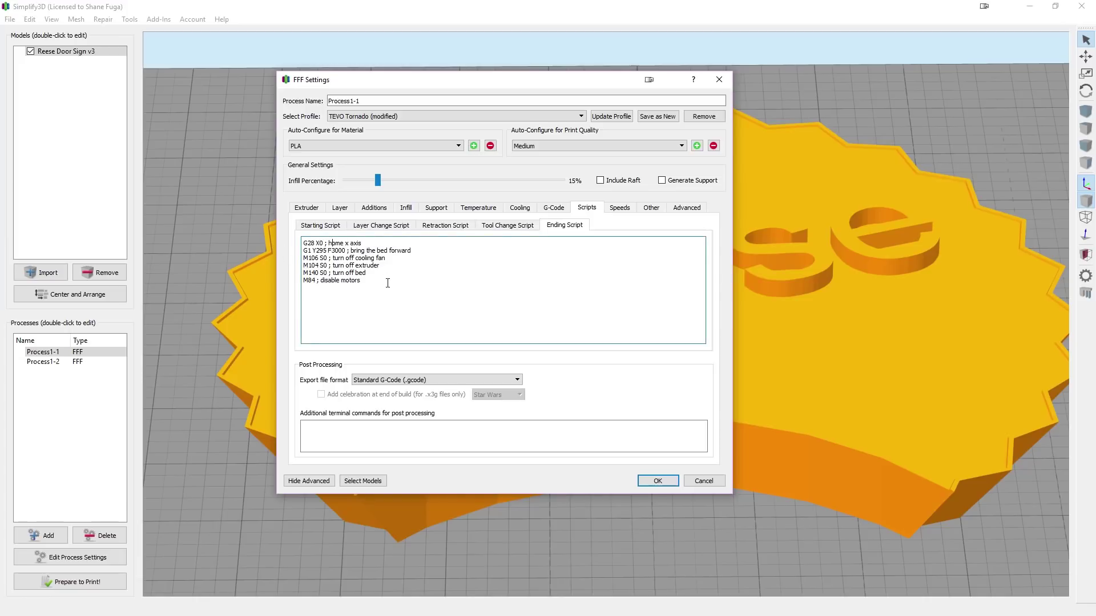
left_click_drag(388, 283, 276, 250)
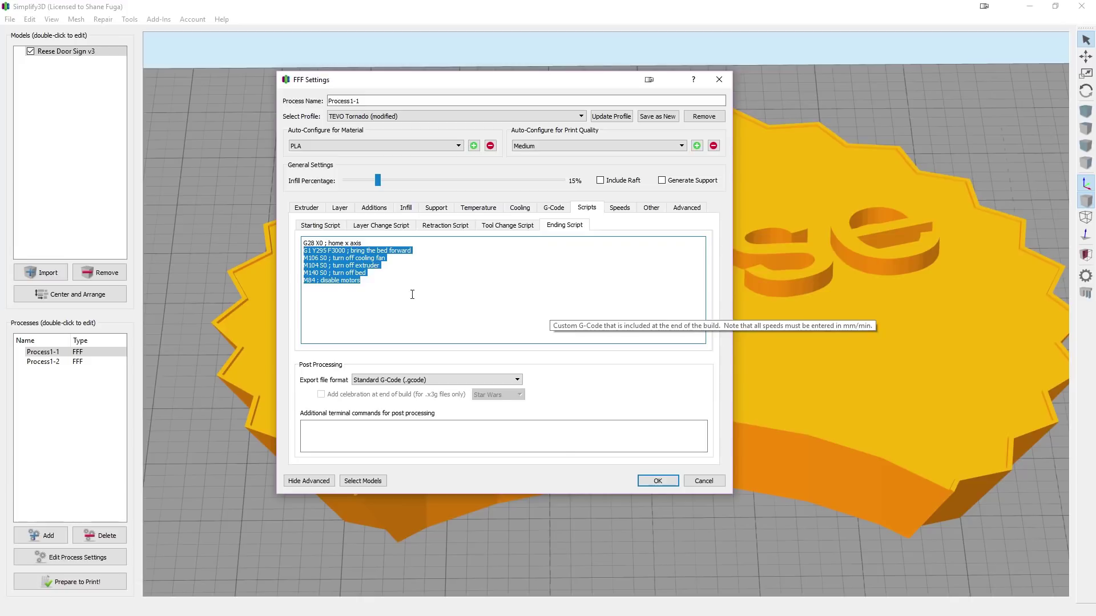
left_click(703, 481)
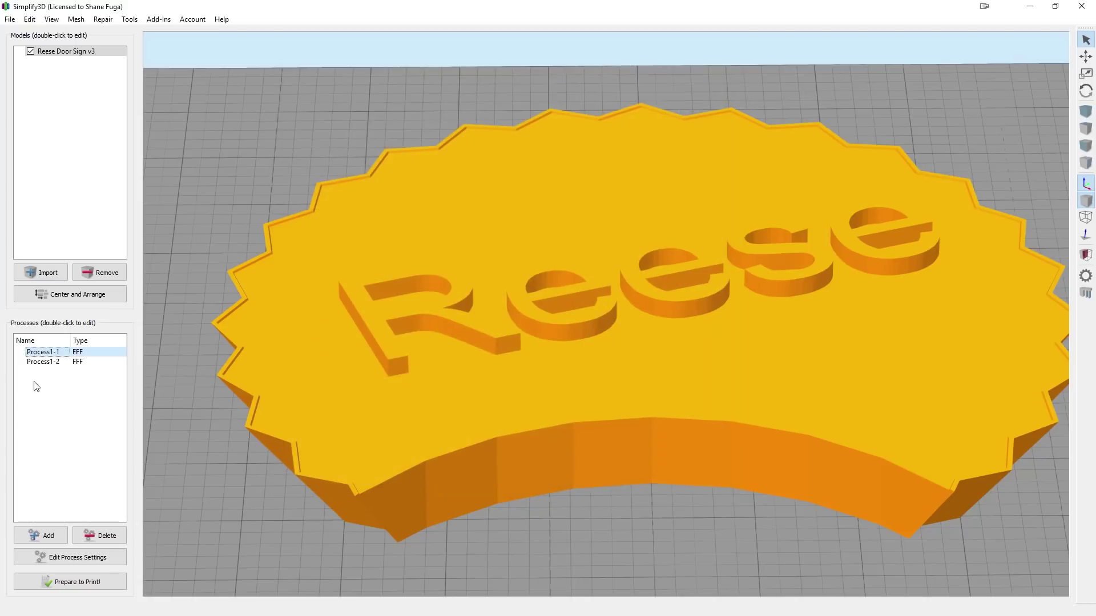
double_click(43, 362)
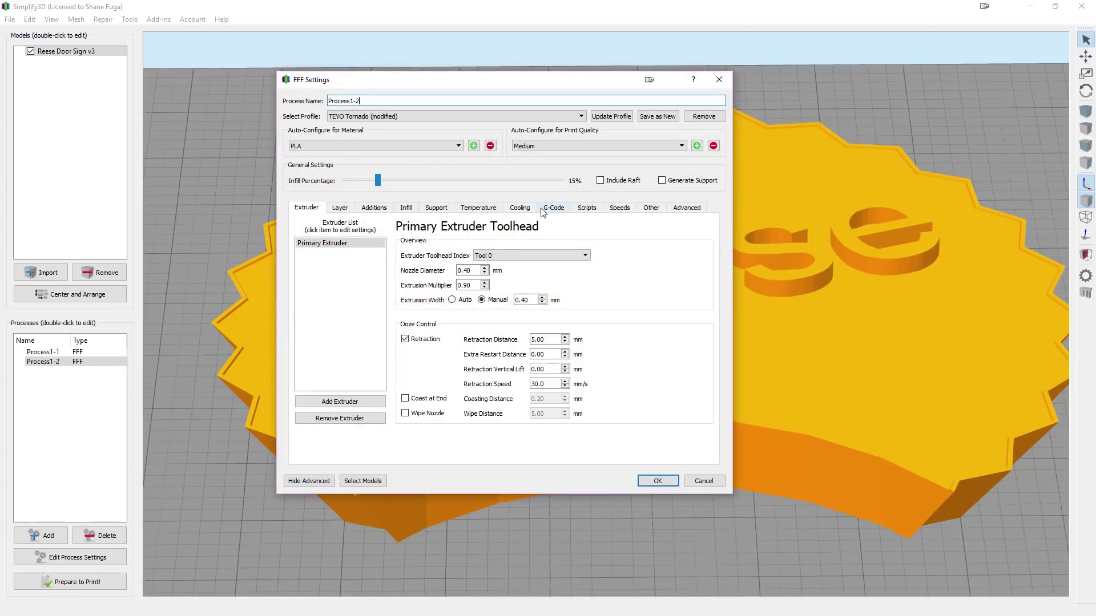
Step: Add X0 Y0 to the G28 homing line in Process1-2's starting script, then close the settings
left_click(557, 209)
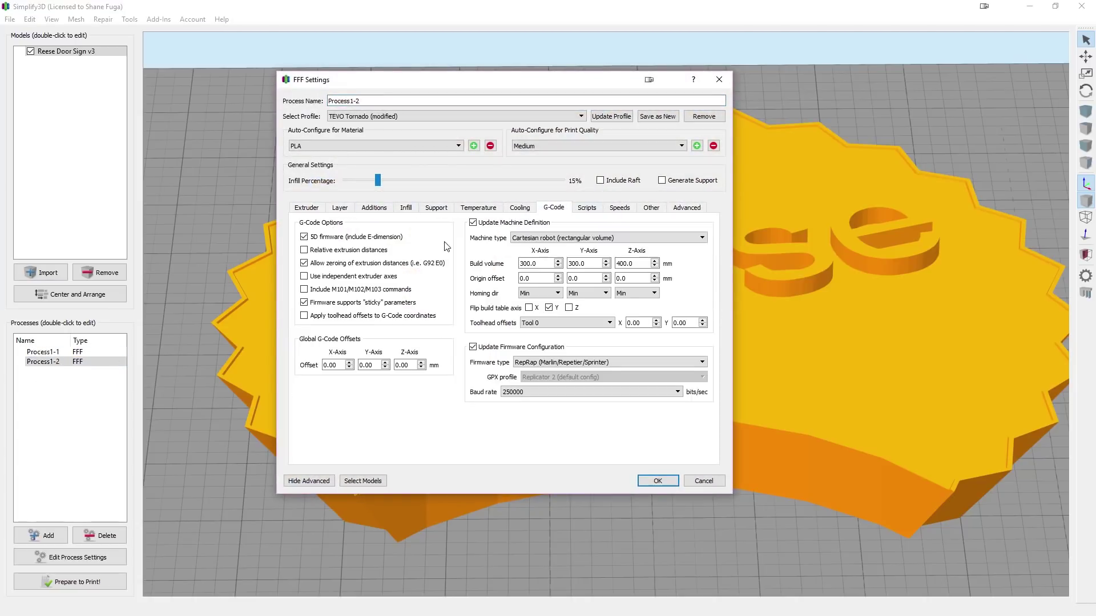
left_click(588, 208)
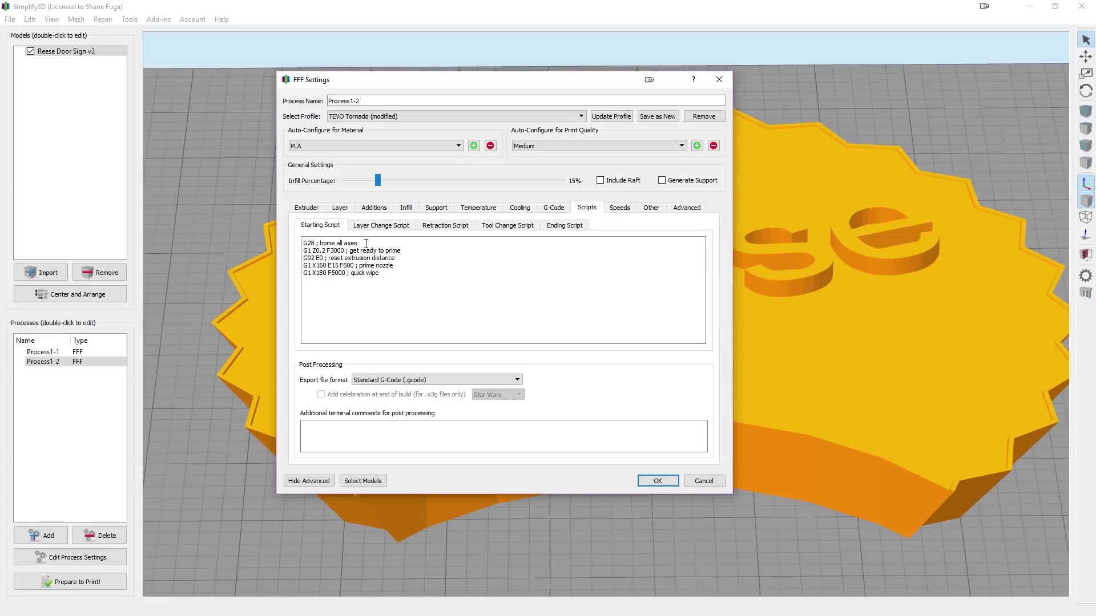
left_click_drag(366, 244, 253, 245)
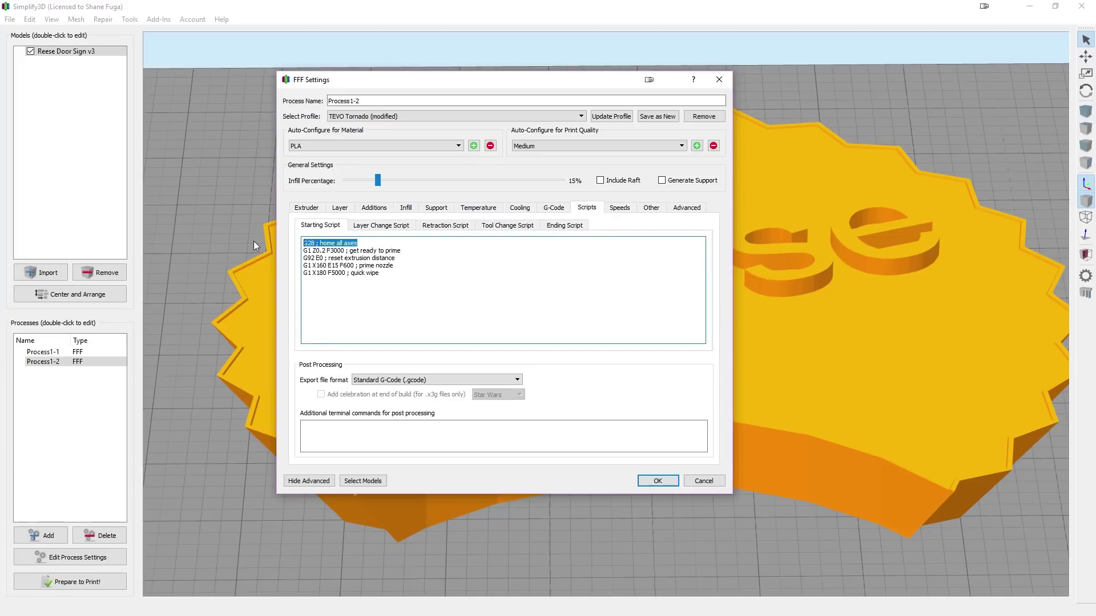
left_click(331, 243)
type("X0 ")
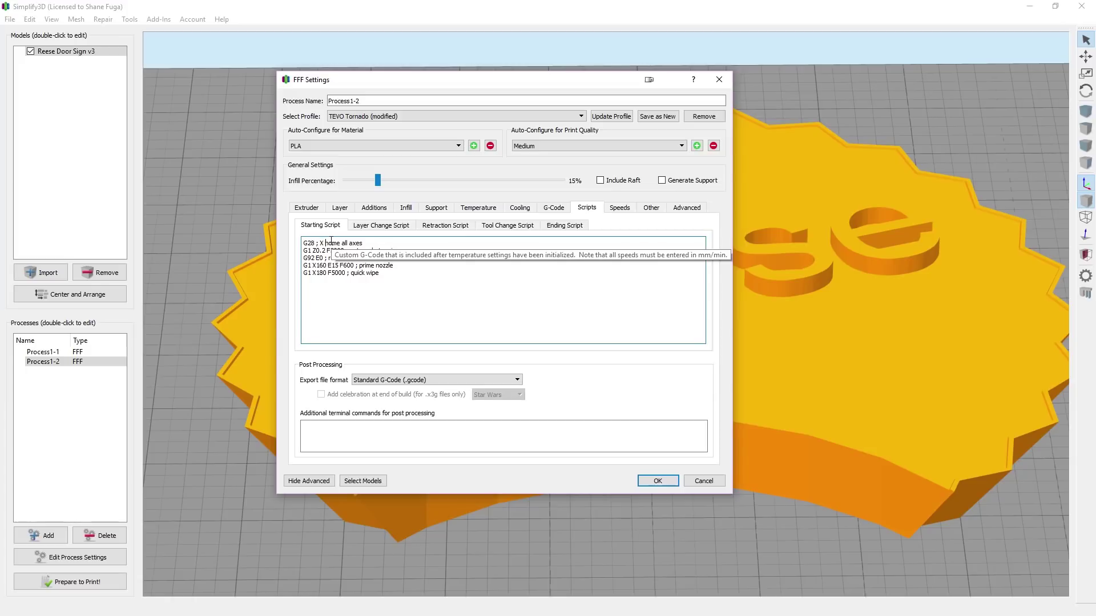
type("Y0")
key("Left")
key("Left")
key("Left")
type("0")
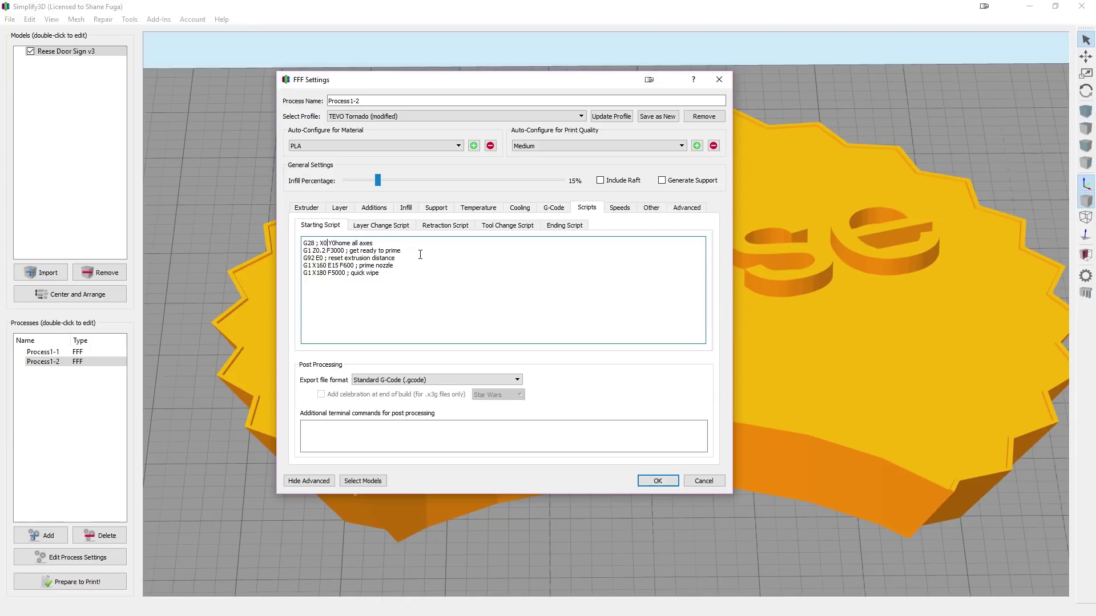
left_click_drag(303, 250, 412, 274)
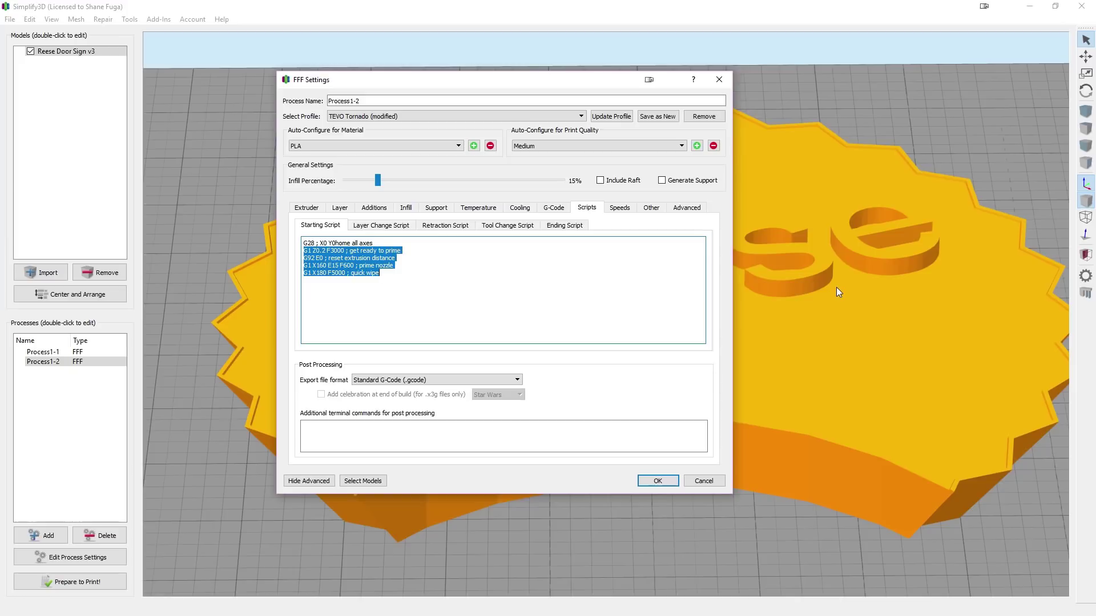
left_click(708, 480)
Step: Zoom out and orbit the view to look over the whole Reese sign on the bed
scroll(615, 391, "down", 5)
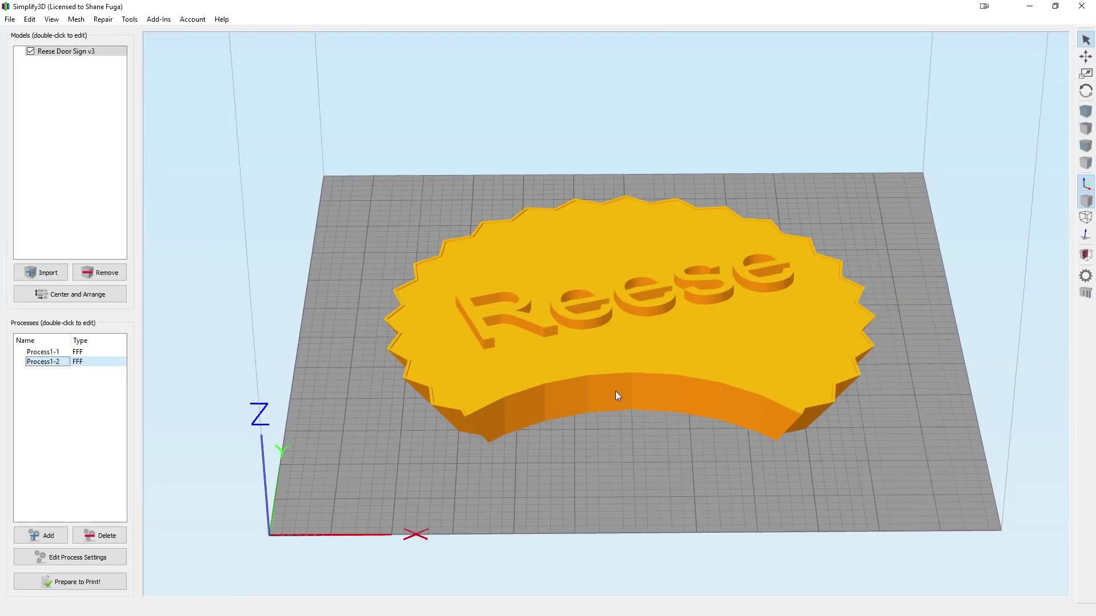
mouse_move(618, 440)
left_mouse_down()
mouse_move(602, 453)
mouse_move(613, 454)
left_mouse_up()
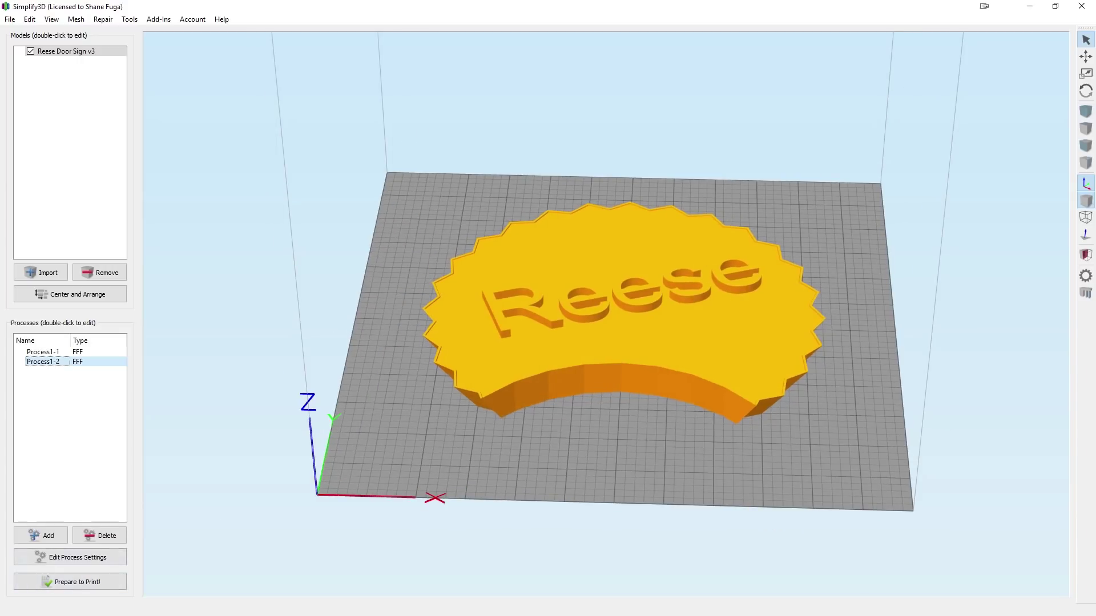